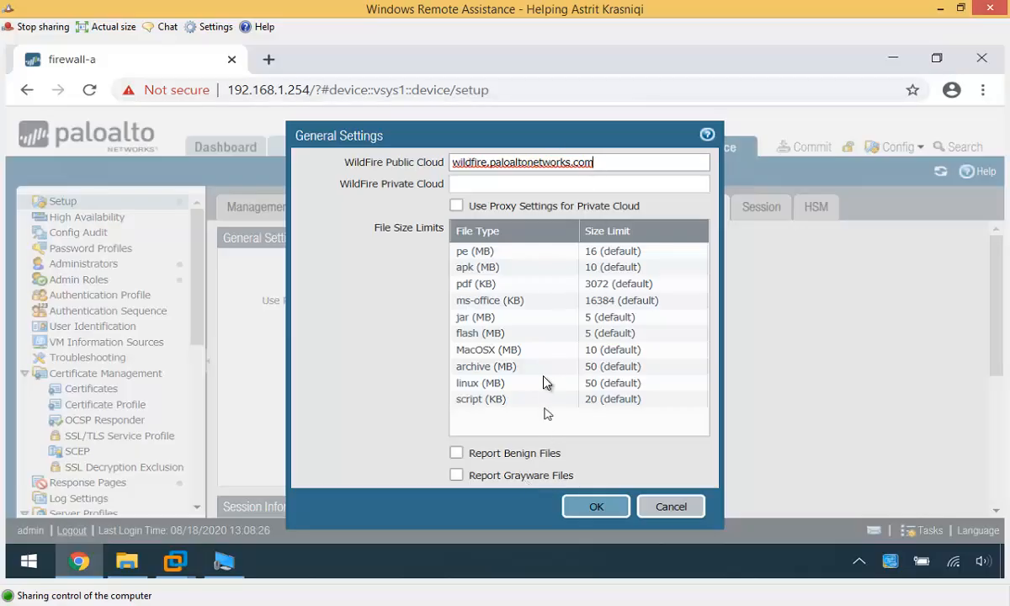
# - Cancel the WildFire General Settings, keeping public cloud wildfire.paloaltonetworks.com and the default file size limits
pyautogui.click(670, 508)
# - Untick User and Email subject in Session Information Settings, discard, then open WildFire Analysis profiles
pyautogui.scroll(-3, 420, 440)
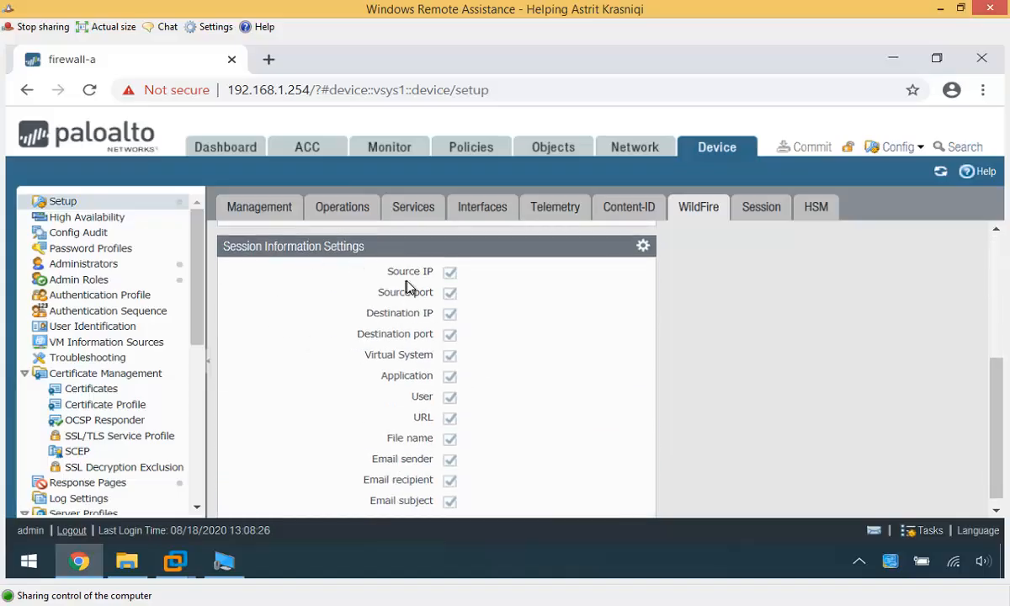
pyautogui.click(643, 246)
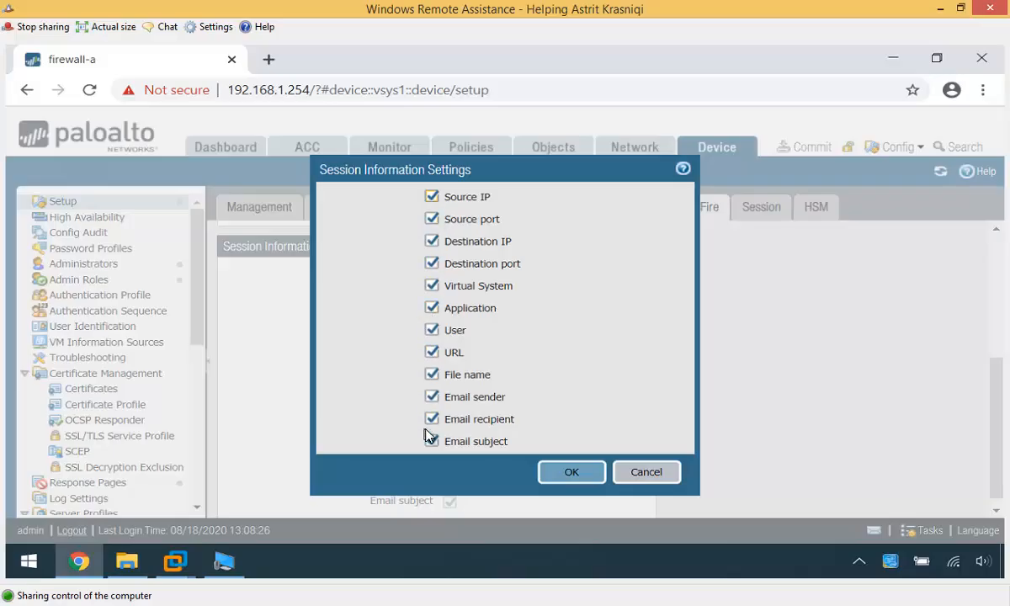
pyautogui.click(434, 333)
pyautogui.click(433, 444)
pyautogui.click(647, 473)
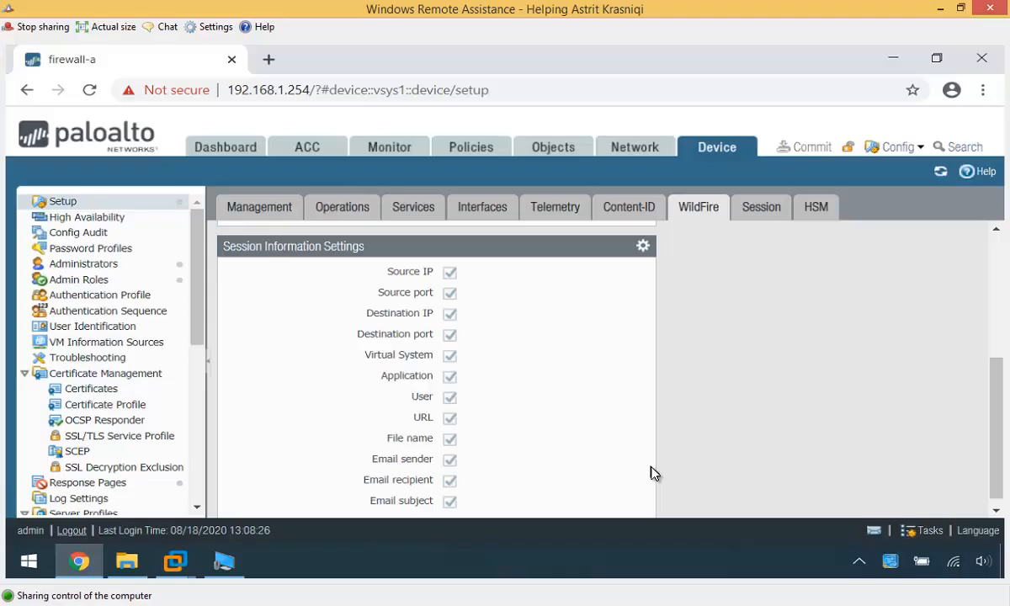
pyautogui.click(566, 158)
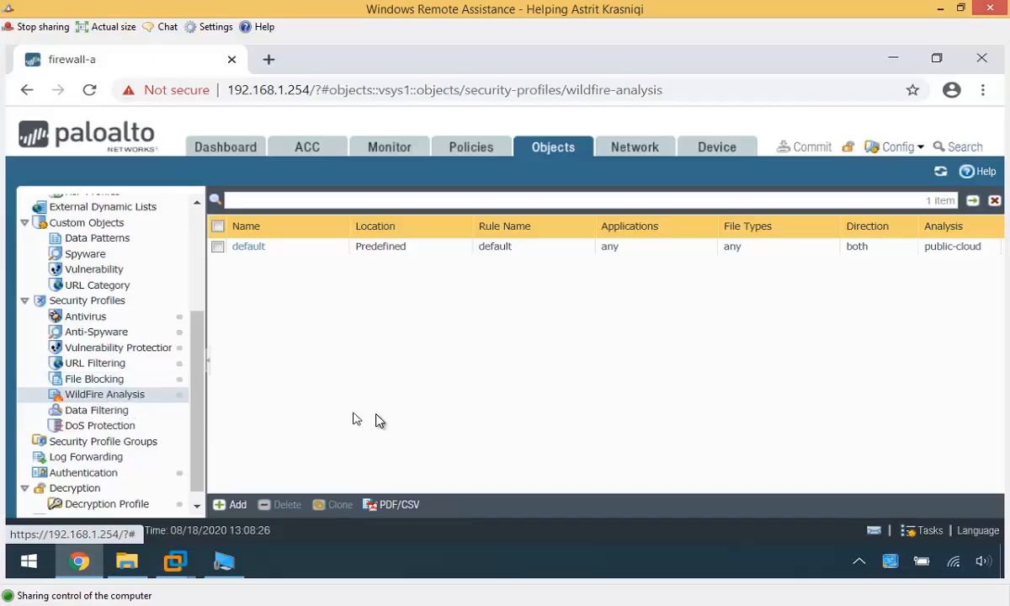
# - Inspect the read-only default WildFire Analysis profile and close it
pyautogui.click(217, 247)
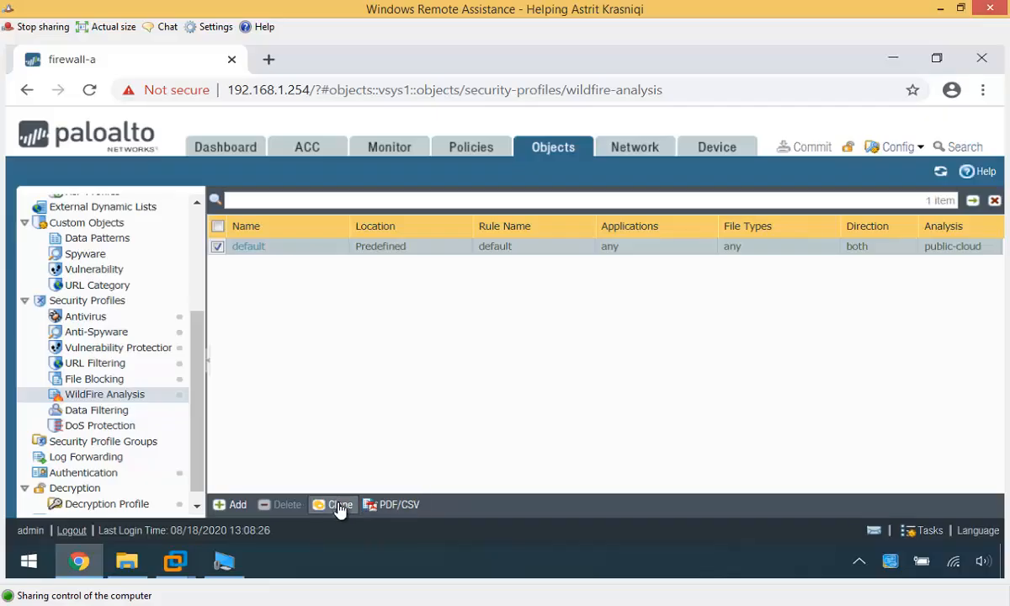
pyautogui.click(253, 247)
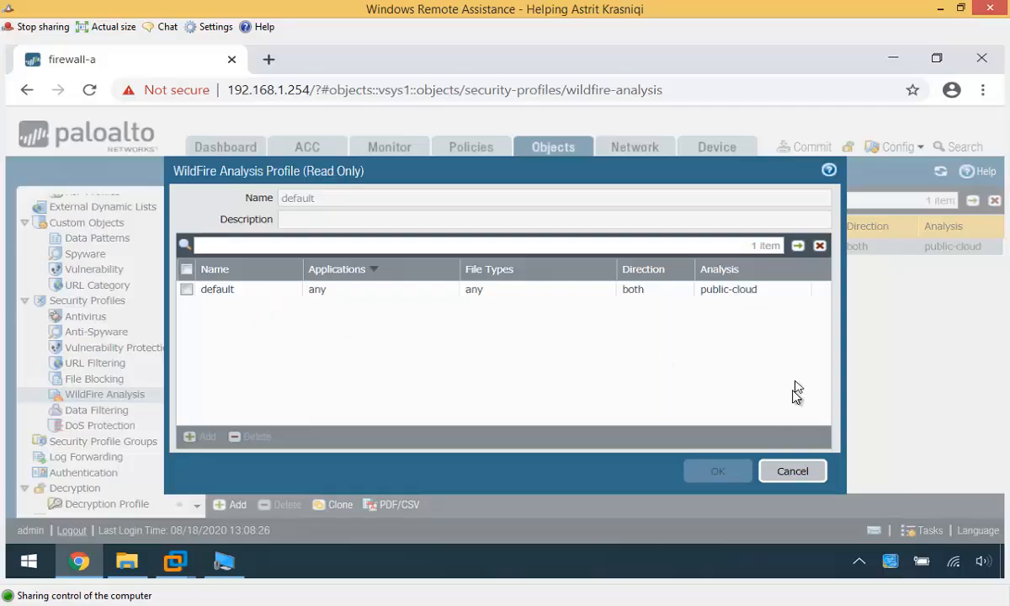
pyautogui.click(791, 471)
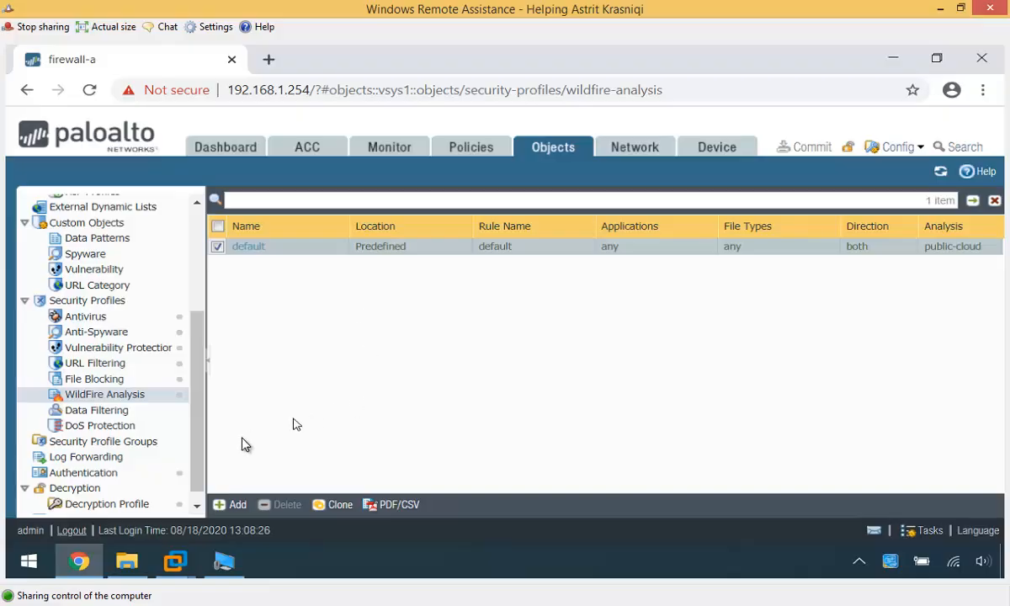
# - Add a new WildFire Analysis profile with a name ending in _WF_Profile
pyautogui.click(229, 504)
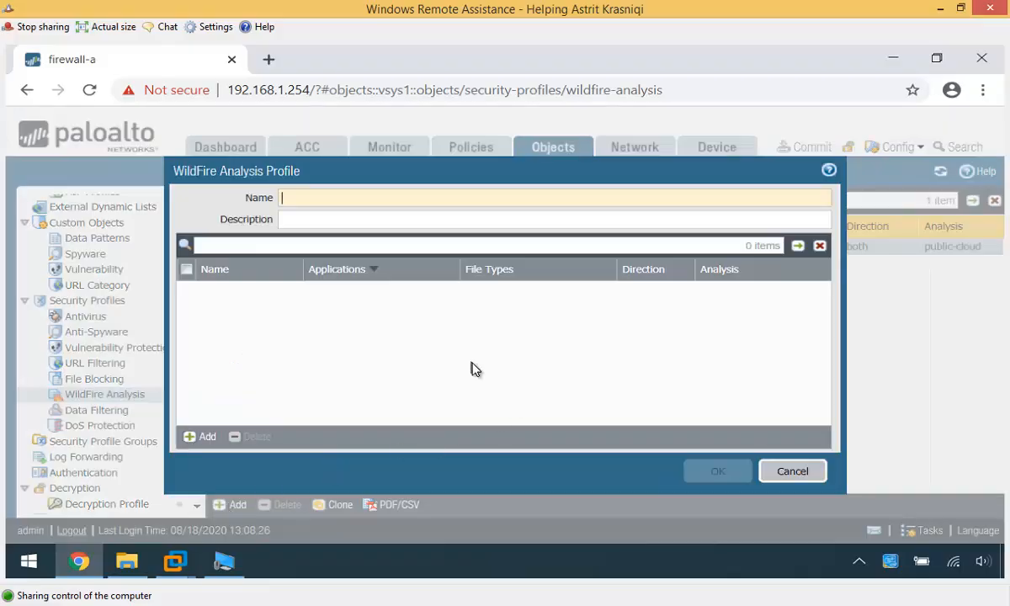
pyautogui.write('Astrit_')
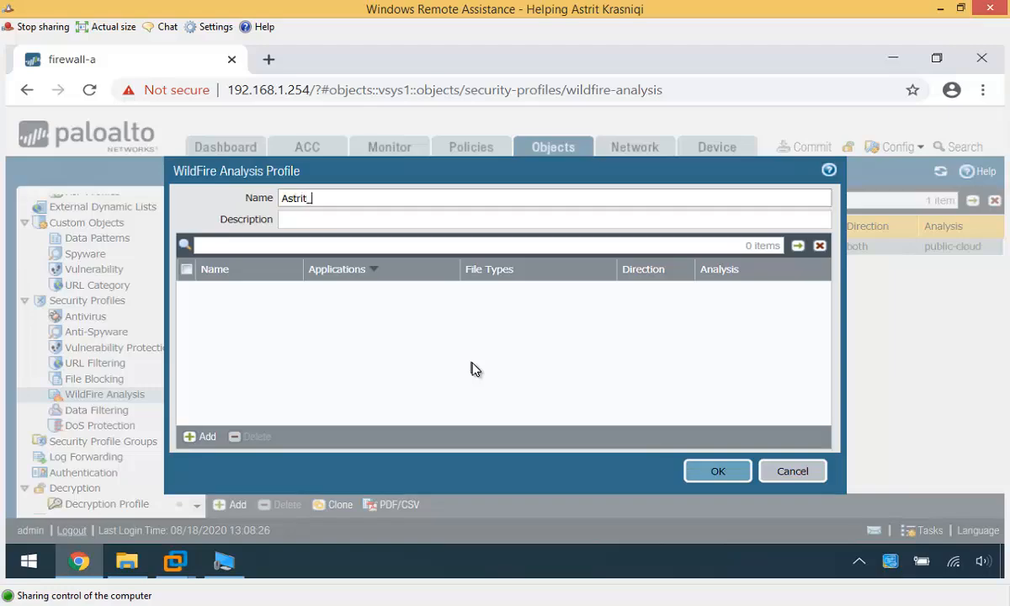
pyautogui.write('WF')
pyautogui.press('BackSpace')
pyautogui.write('_{P')
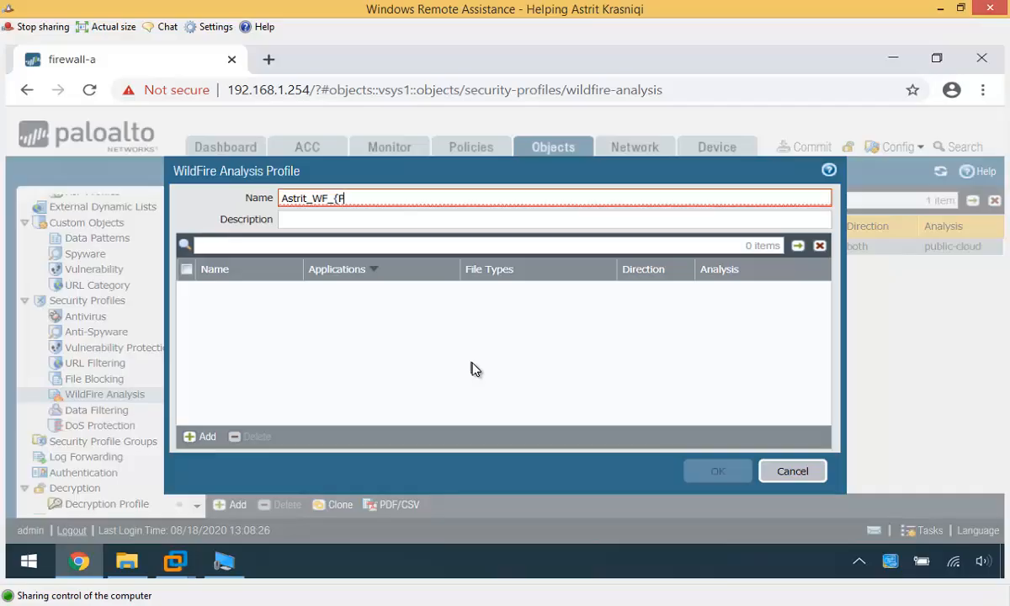
pyautogui.press('BackSpace')
pyautogui.press('BackSpace')
pyautogui.write('Proo')
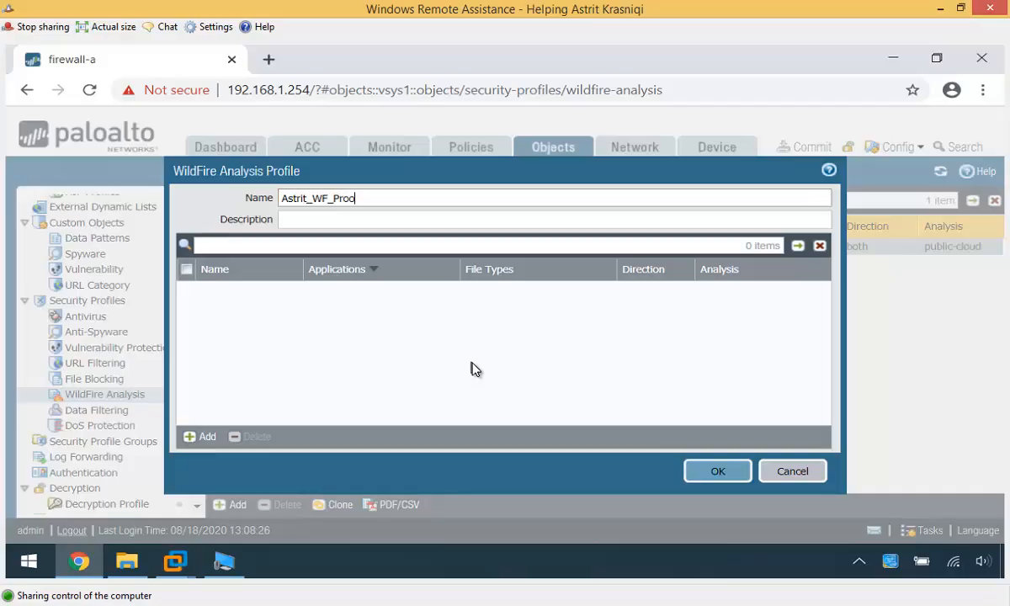
pyautogui.press('BackSpace')
pyautogui.write('file')
# - Add a rule named PE that applies to any application
pyautogui.click(202, 436)
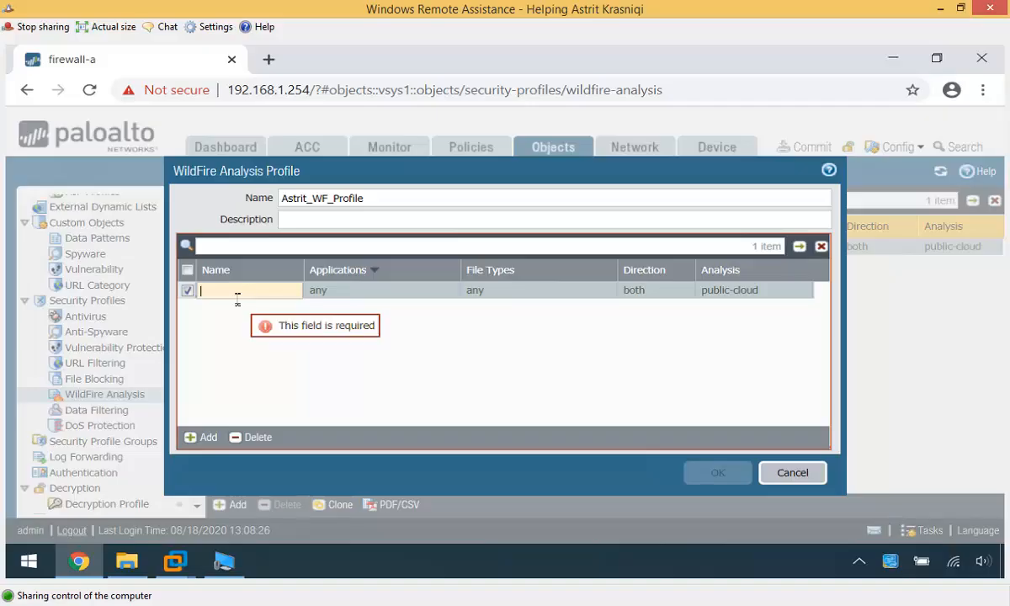
pyautogui.write('PE')
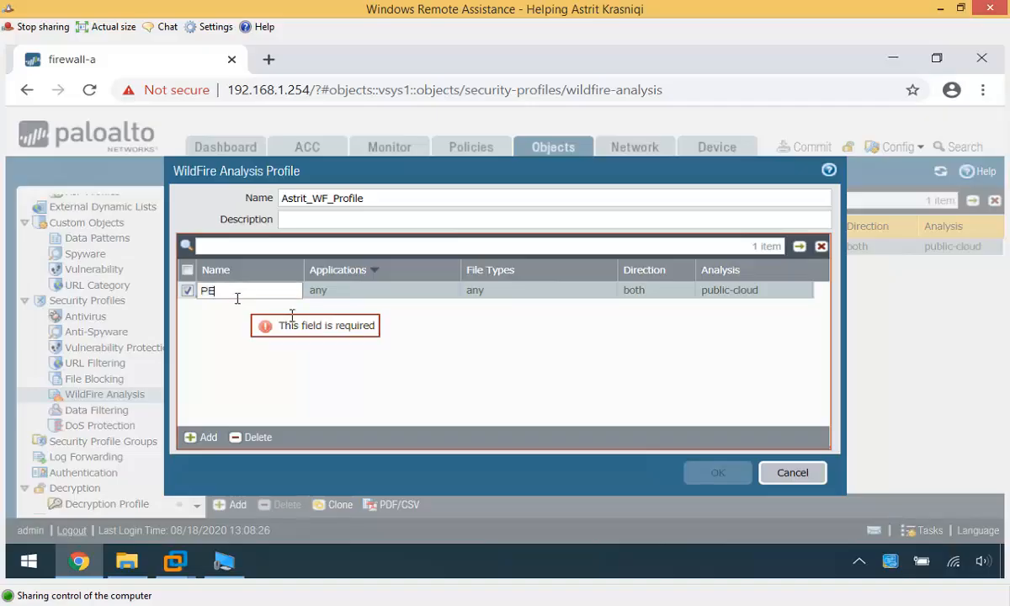
pyautogui.click(268, 321)
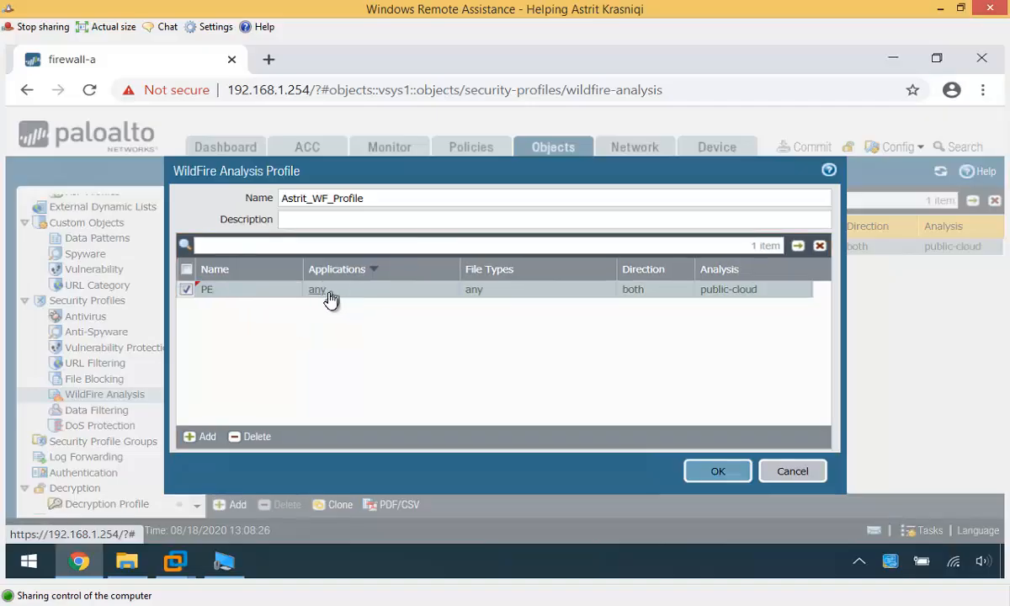
pyautogui.click(331, 298)
pyautogui.click(337, 414)
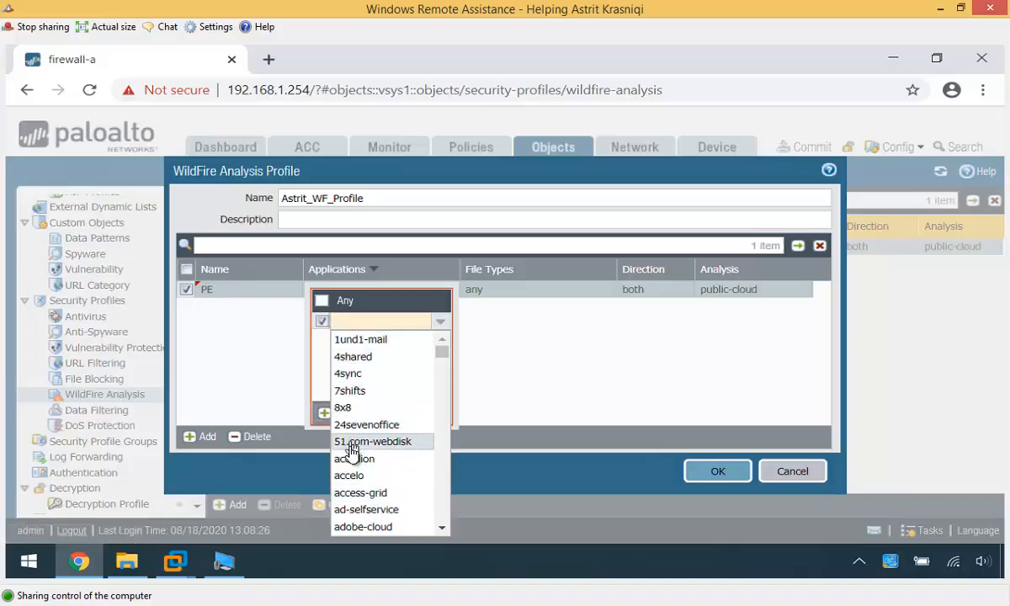
pyautogui.click(305, 385)
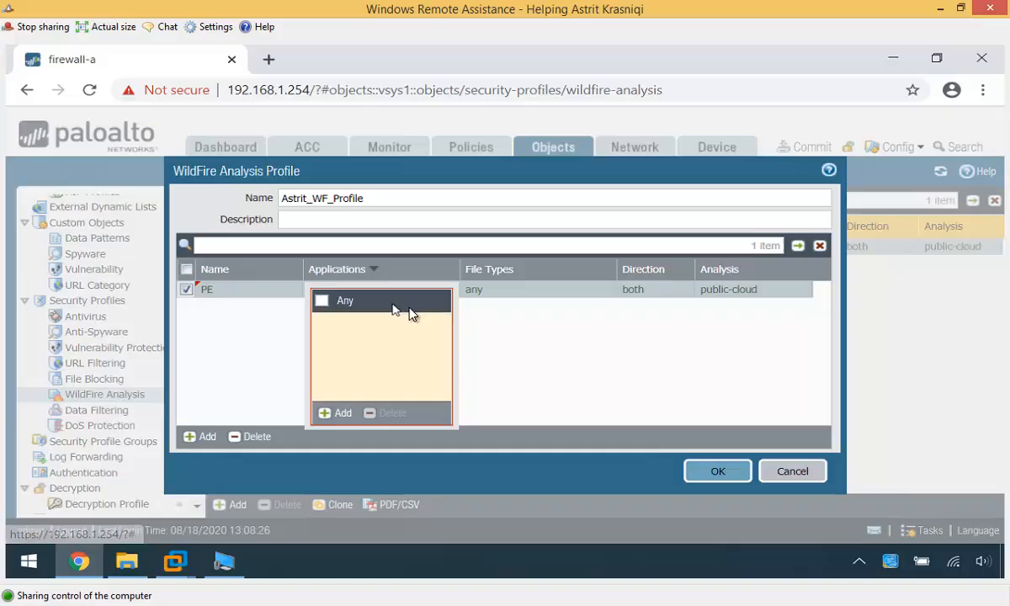
pyautogui.click(322, 301)
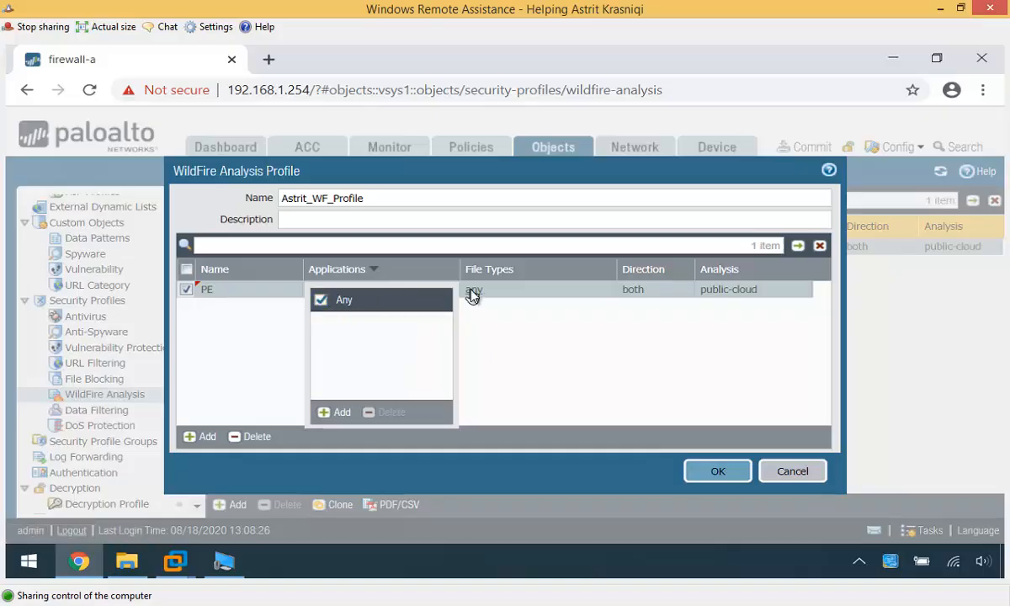
# - Set the PE rule to pe files, both directions, public-cloud analysis, and save the profile
pyautogui.click(473, 290)
pyautogui.click(503, 412)
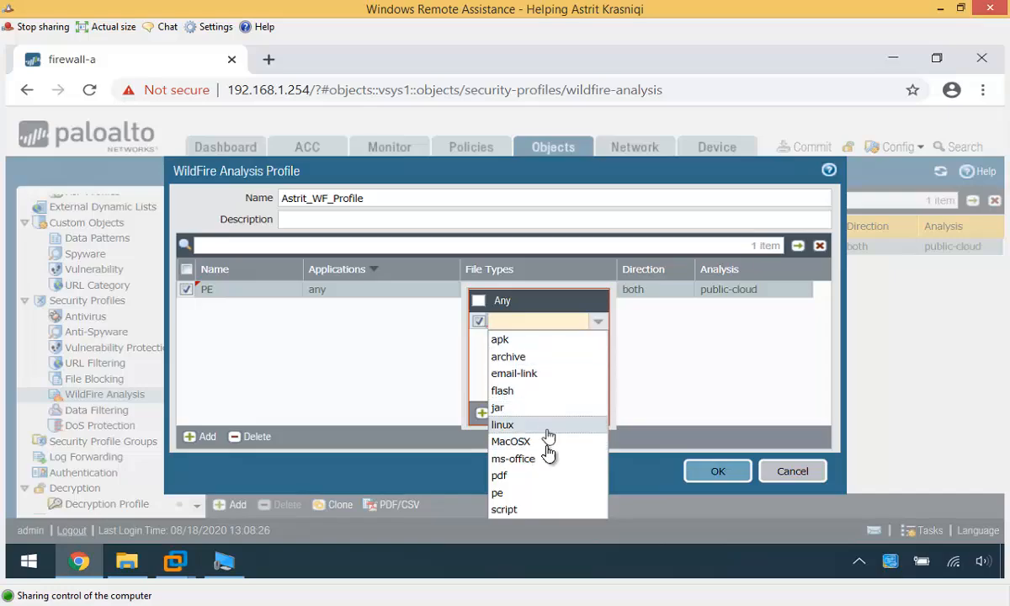
pyautogui.click(501, 493)
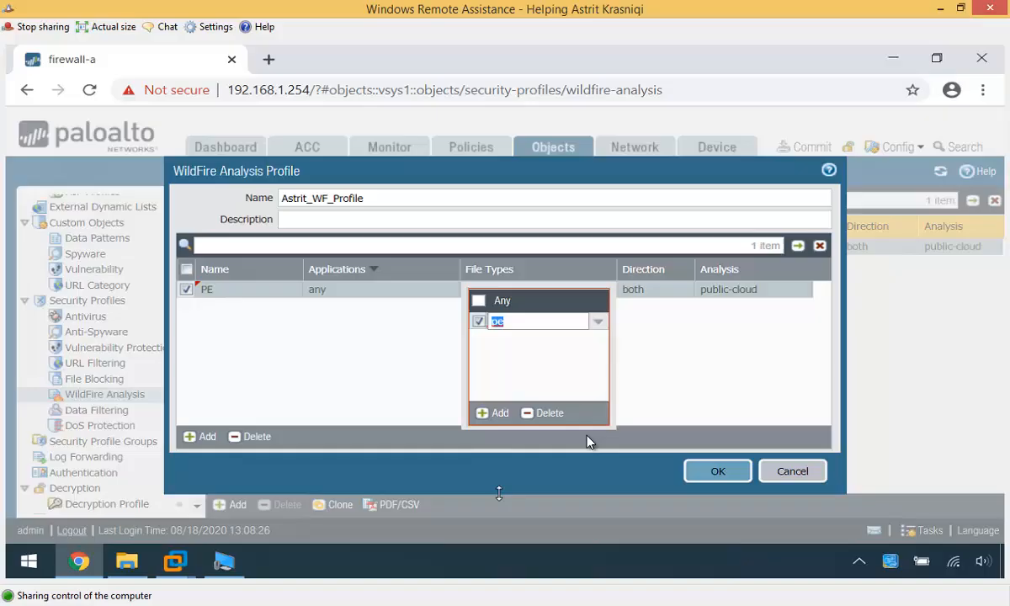
pyautogui.click(654, 353)
pyautogui.click(637, 295)
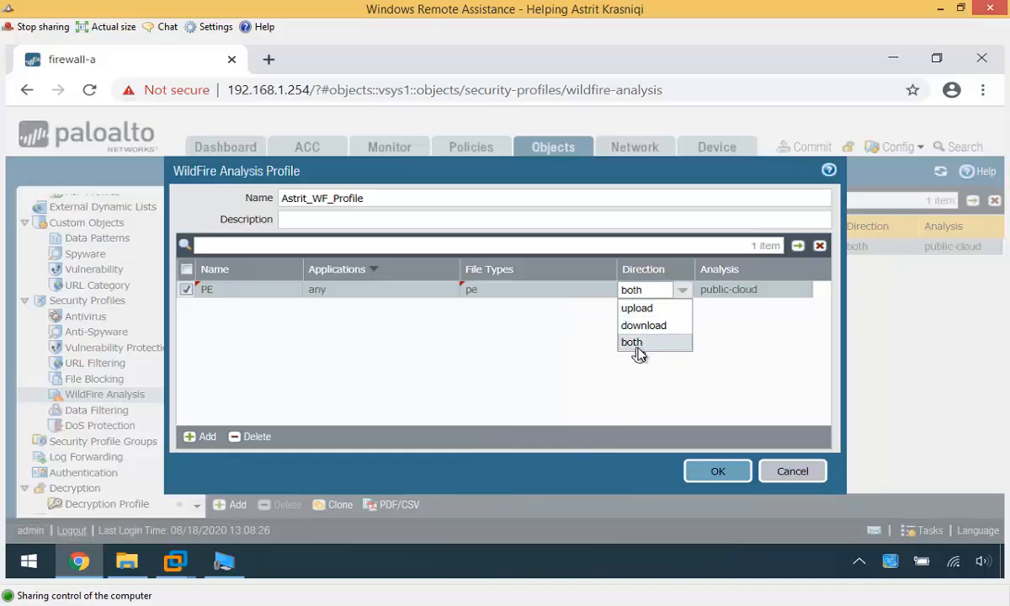
pyautogui.click(638, 345)
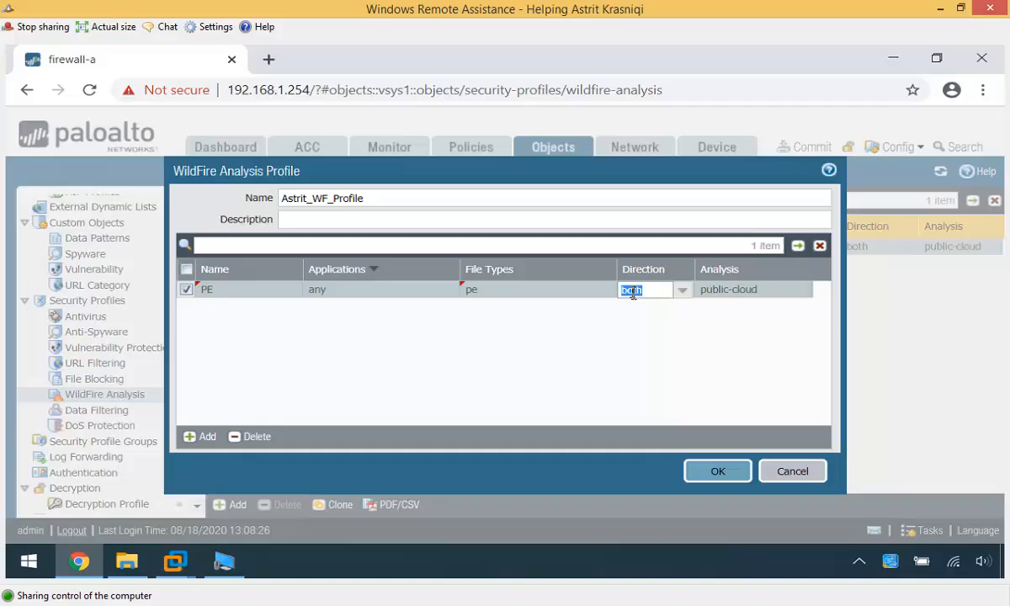
pyautogui.click(729, 293)
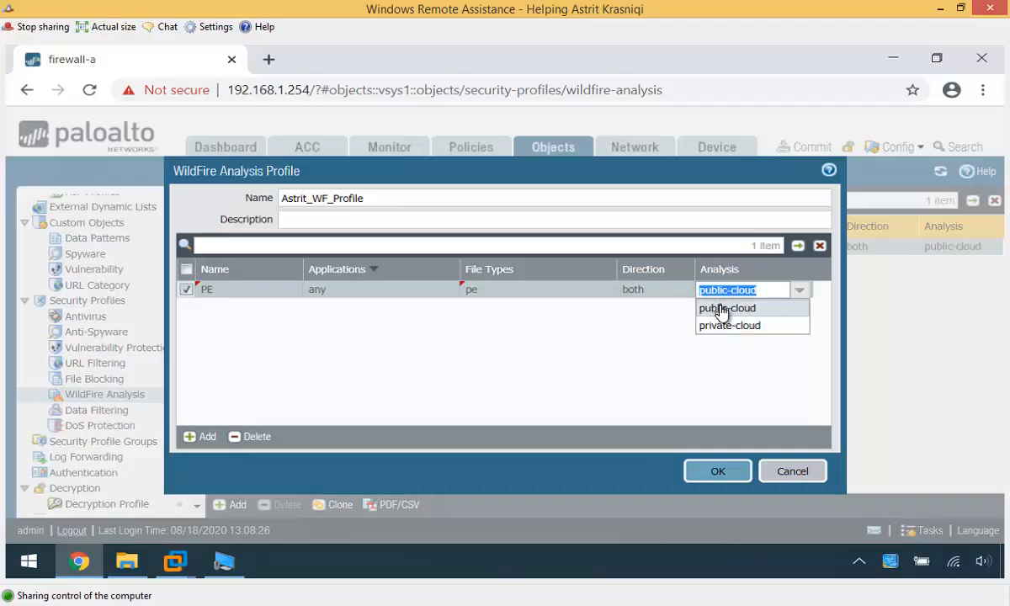
pyautogui.click(722, 309)
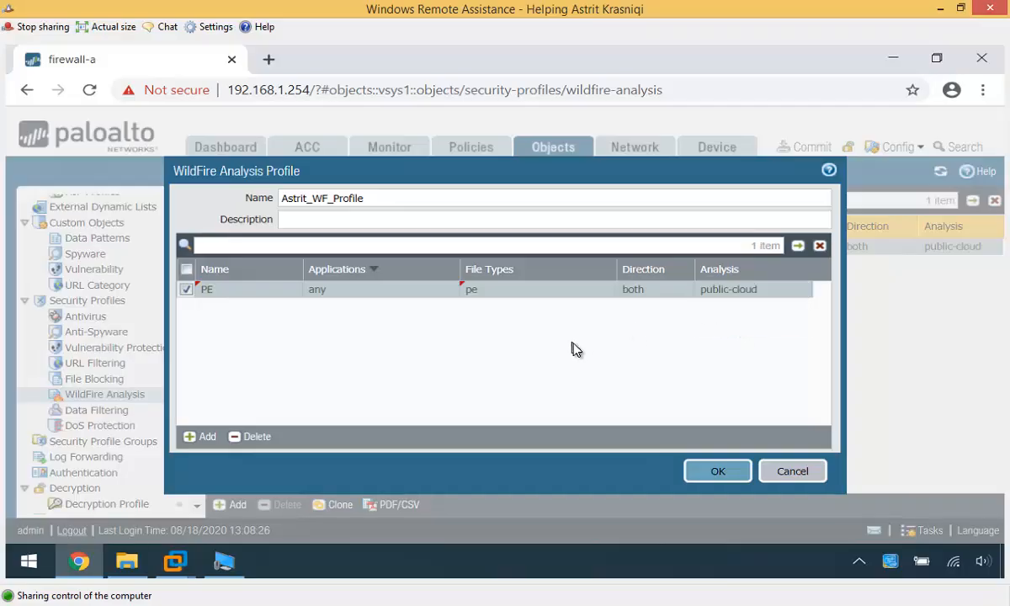
pyautogui.click(716, 473)
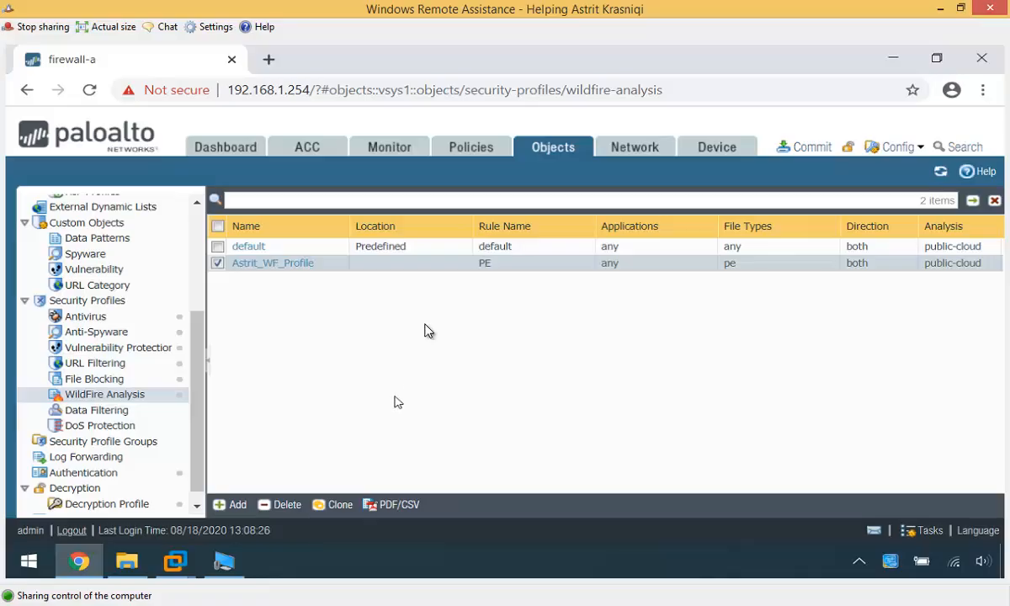
# - Set the in-to-out rule's Profile Type to Profiles with the custom WildFire Analysis profile
pyautogui.click(472, 148)
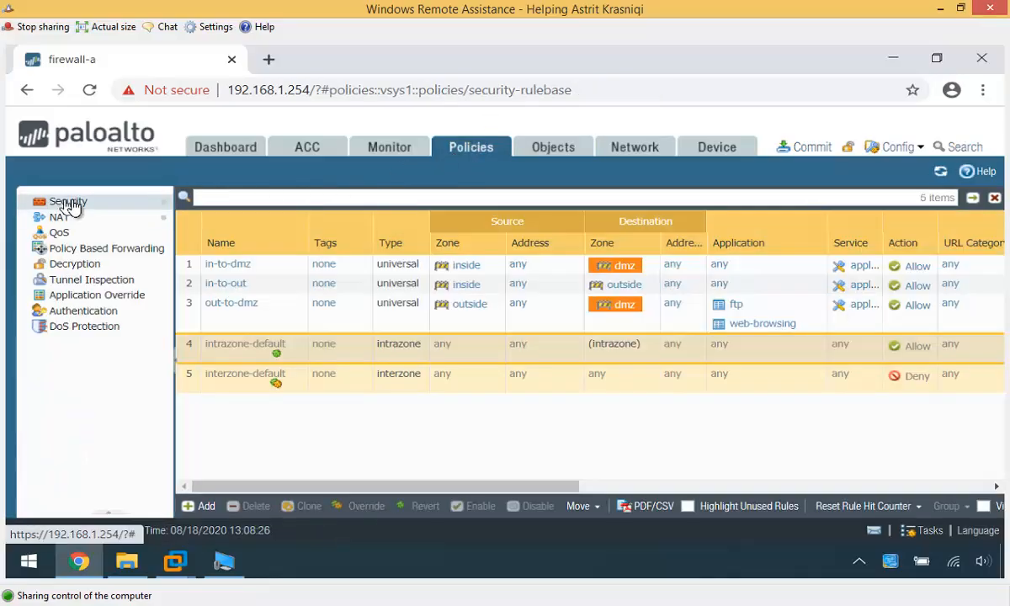
pyautogui.click(69, 203)
pyautogui.click(221, 286)
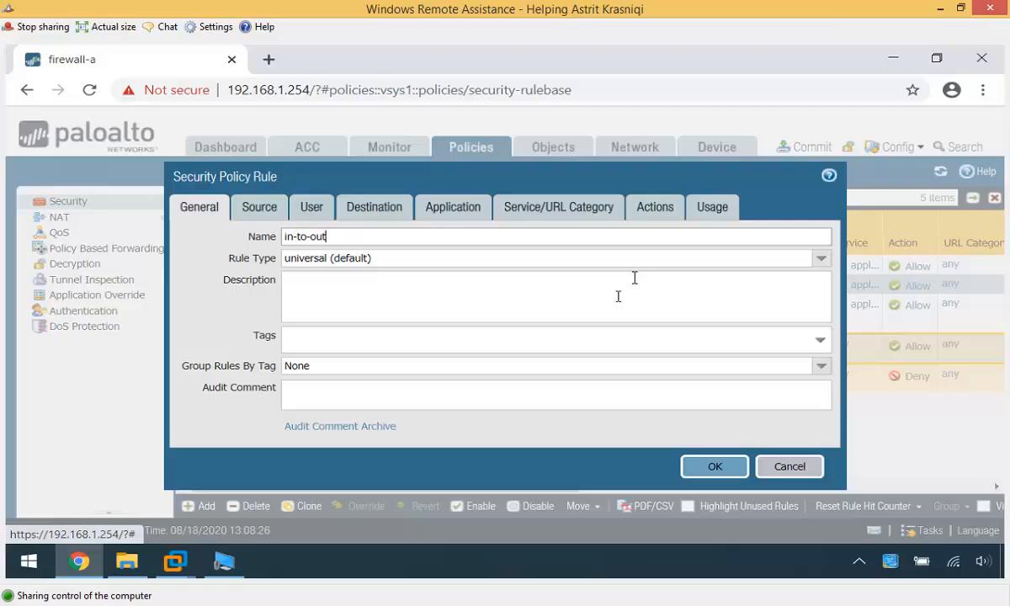
pyautogui.click(645, 213)
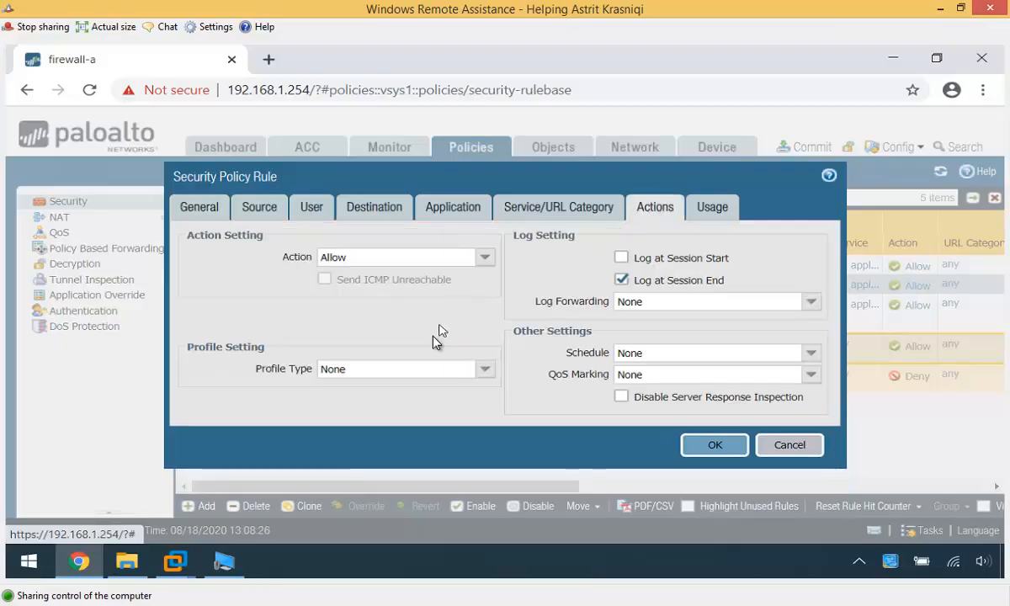
pyautogui.click(479, 377)
pyautogui.click(345, 388)
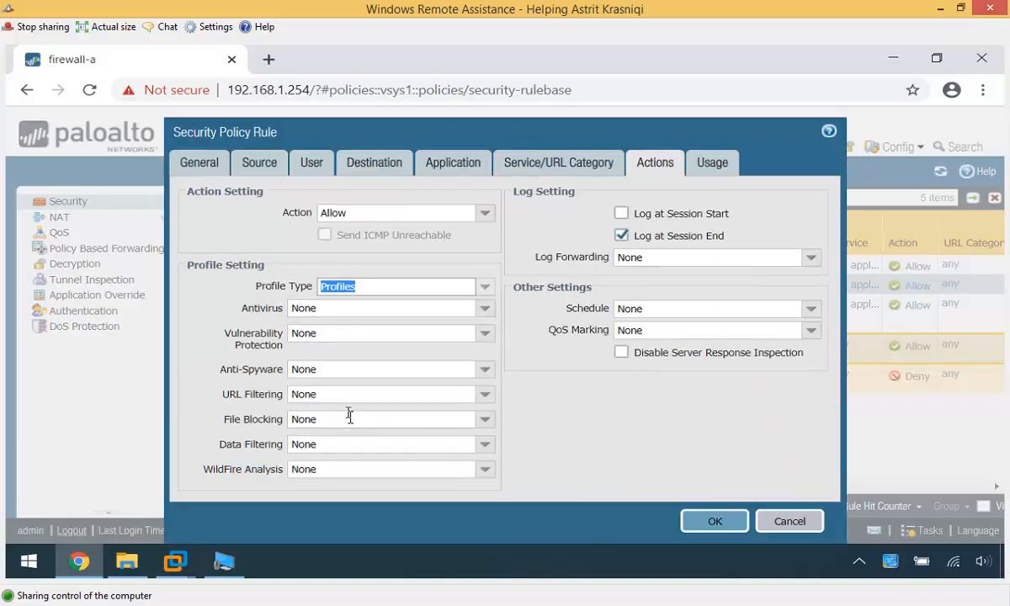
pyautogui.click(485, 474)
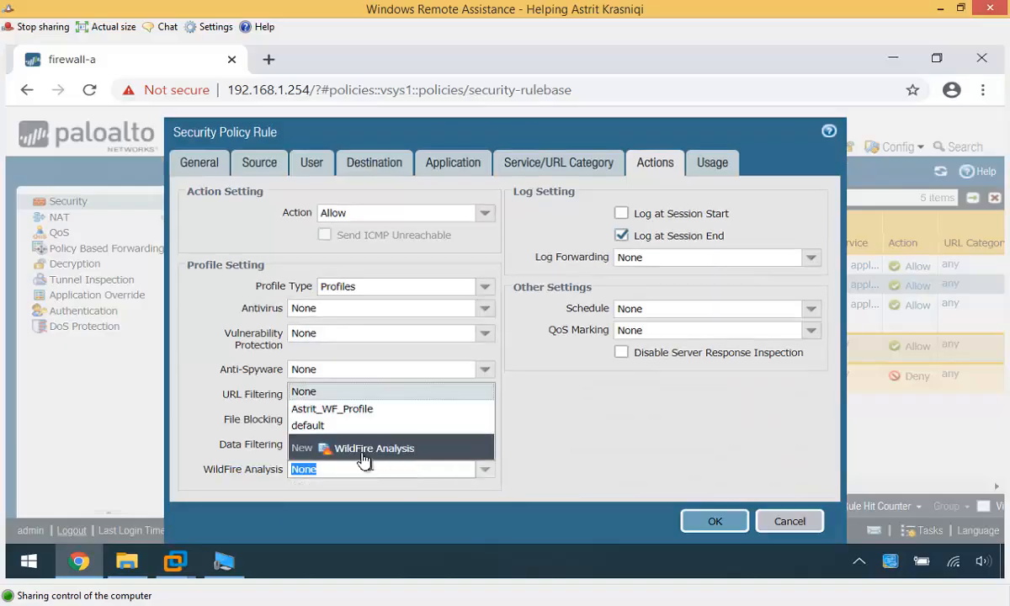
pyautogui.click(336, 408)
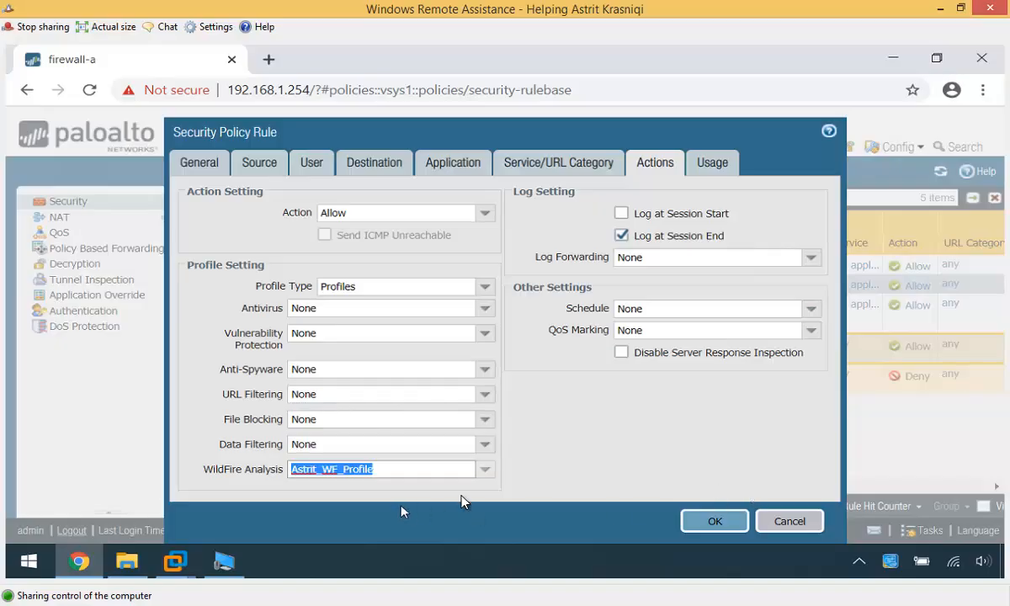
pyautogui.click(729, 523)
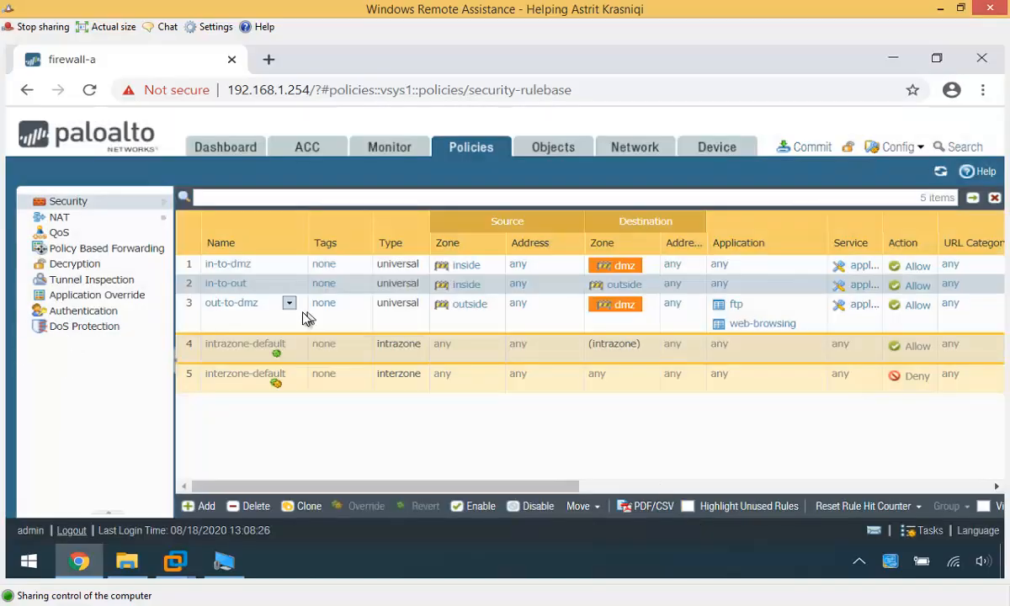
# - Commit the configuration and close the successful Commit Status window
pyautogui.click(799, 147)
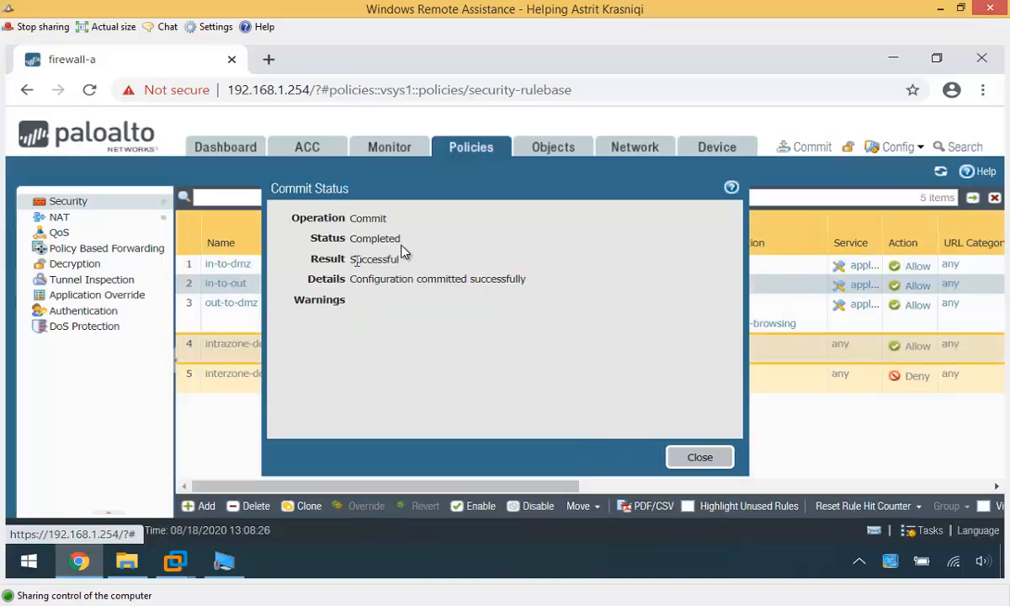
pyautogui.click(702, 465)
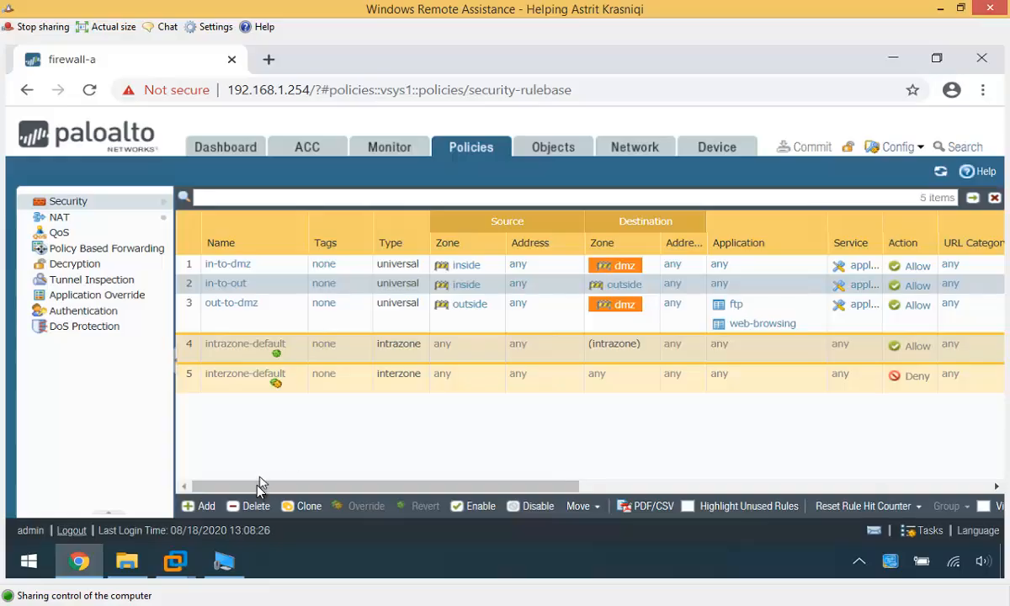
pyautogui.moveTo(176, 561)
pyautogui.click(68, 471)
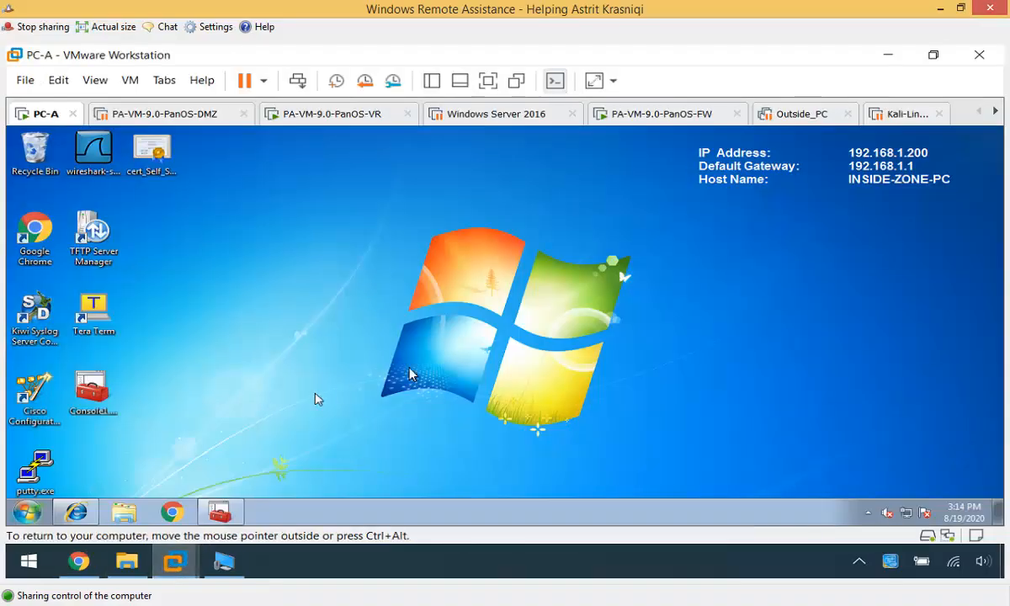
pyautogui.rightClick(171, 511)
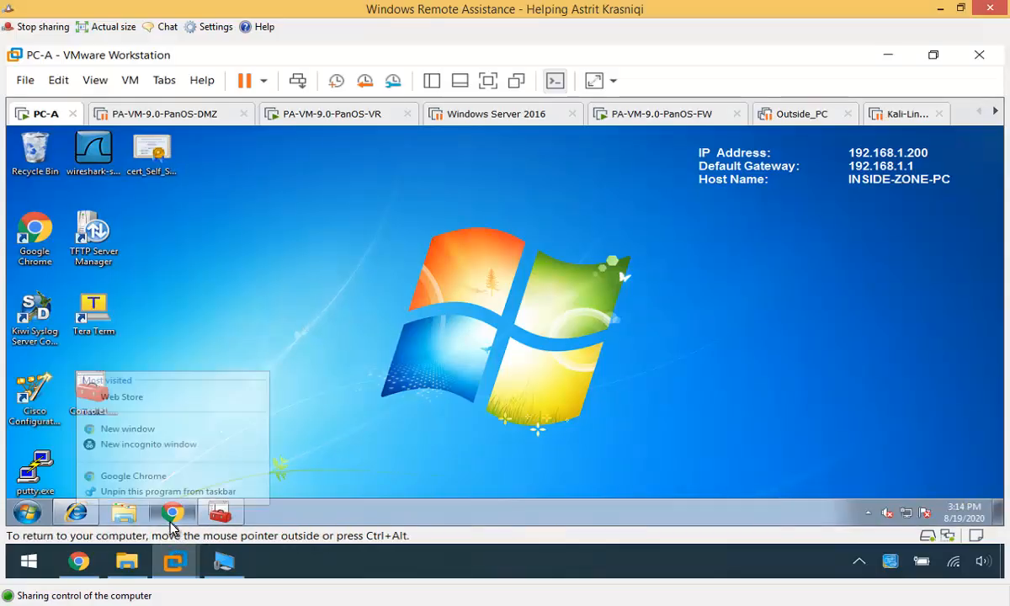
pyautogui.click(143, 438)
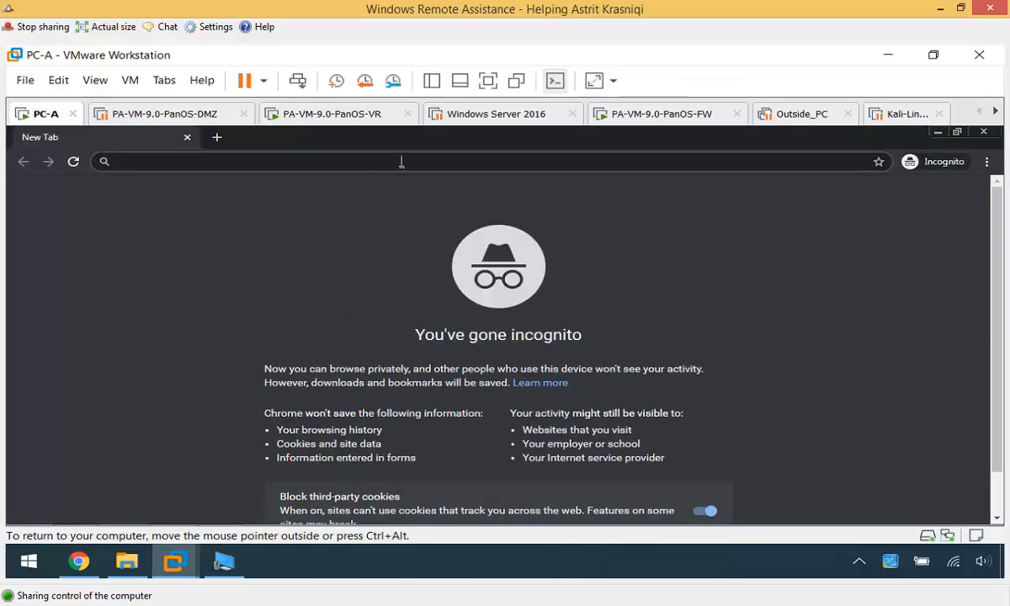
pyautogui.write('h')
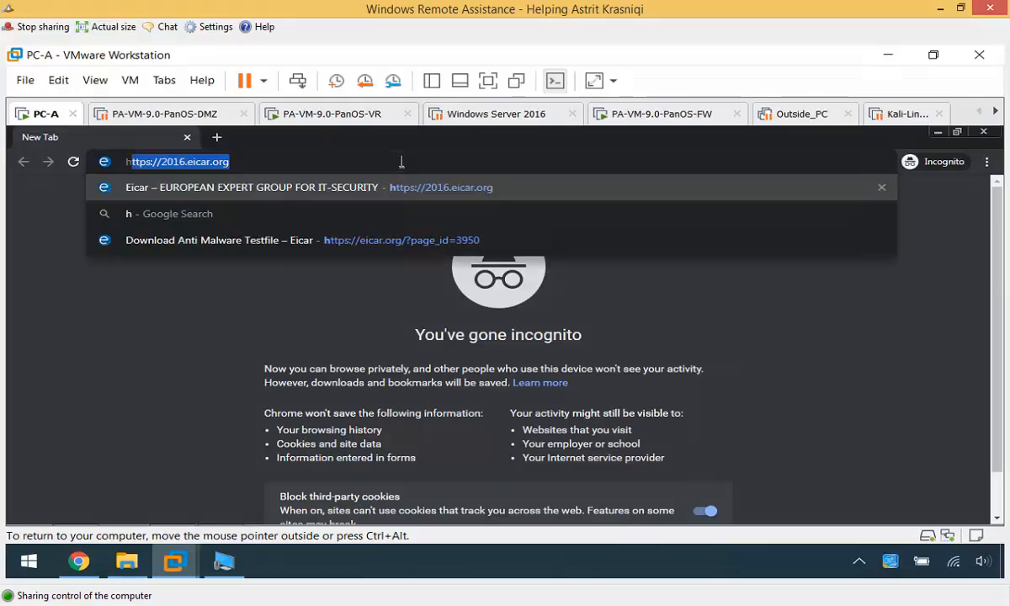
pyautogui.write('ttp:/')
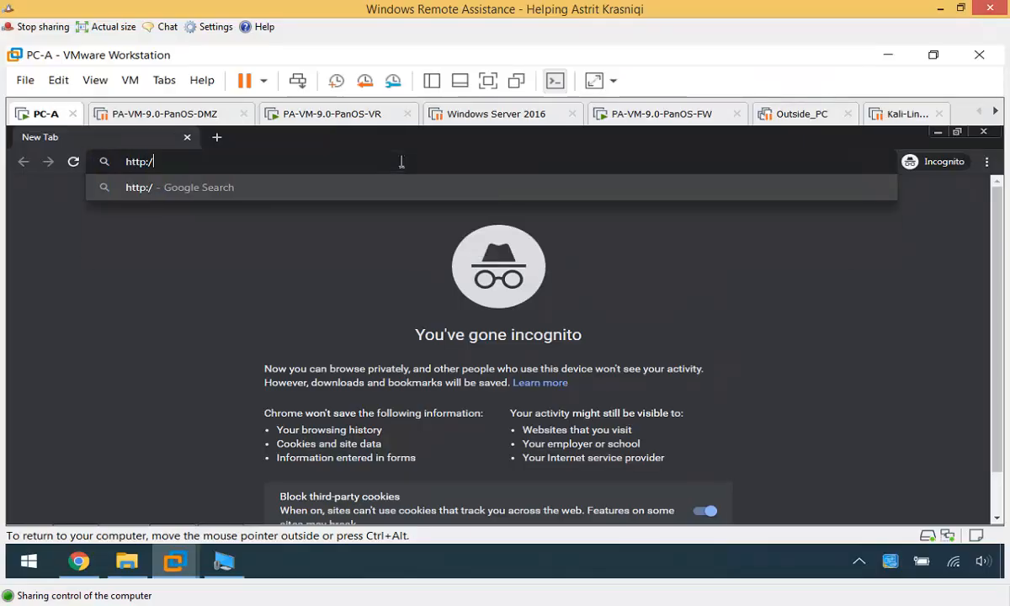
pyautogui.write('/wild')
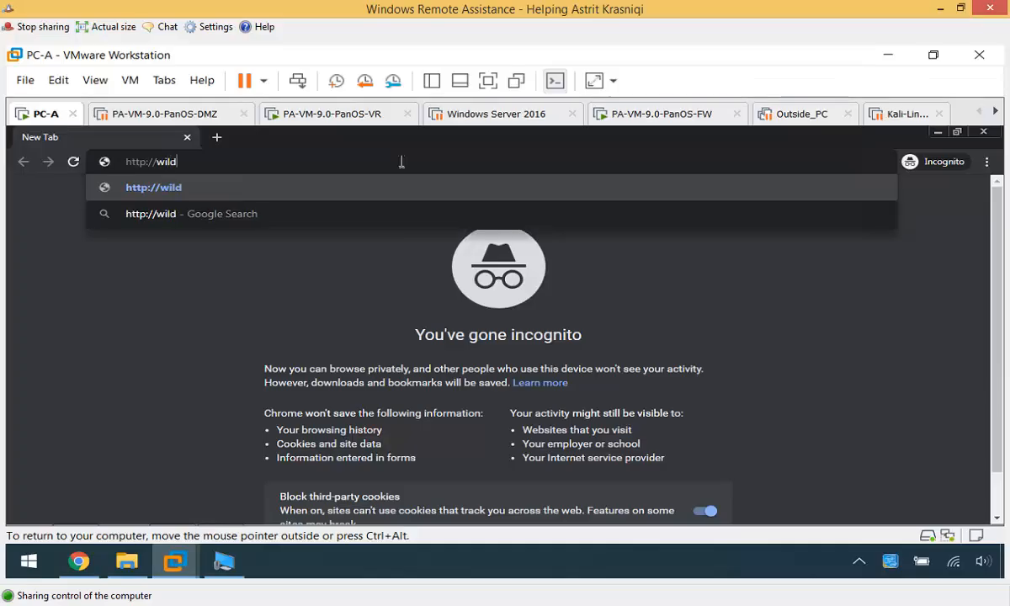
pyautogui.write('fire.pal')
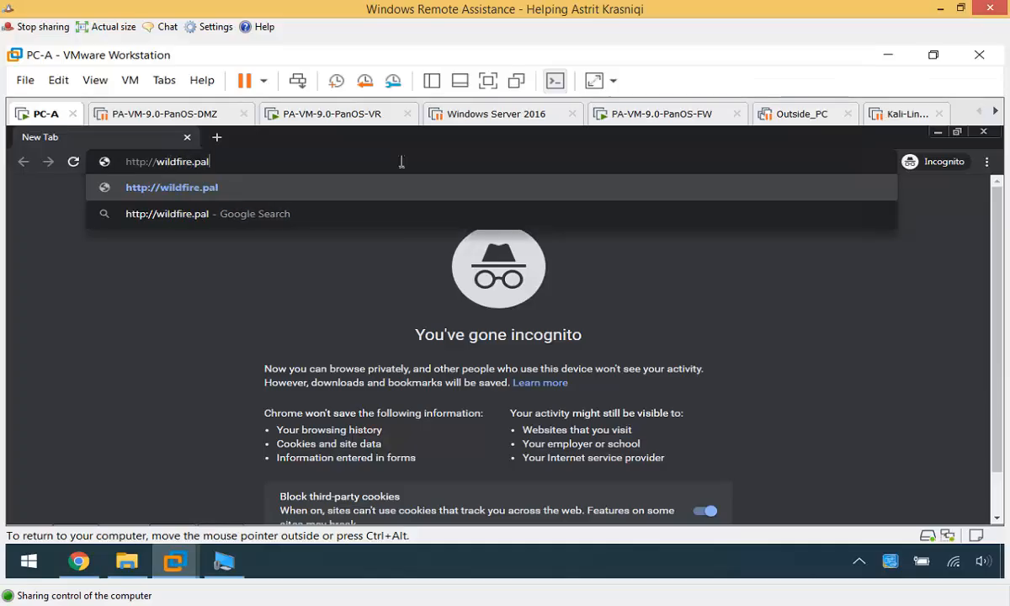
pyautogui.write('oaltonetwork')
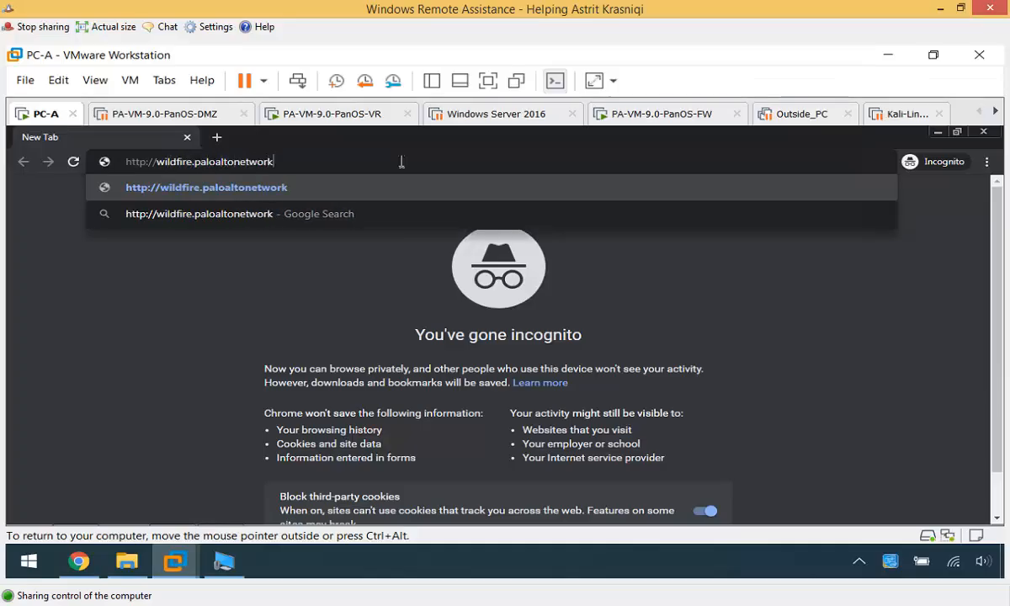
pyautogui.write('s.com/')
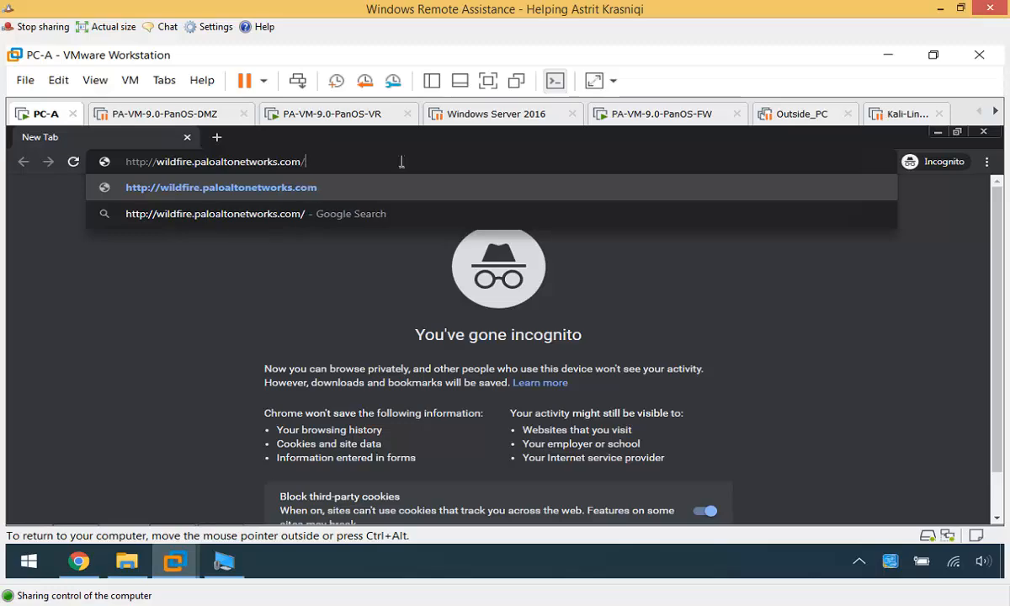
pyautogui.write('publicapi')
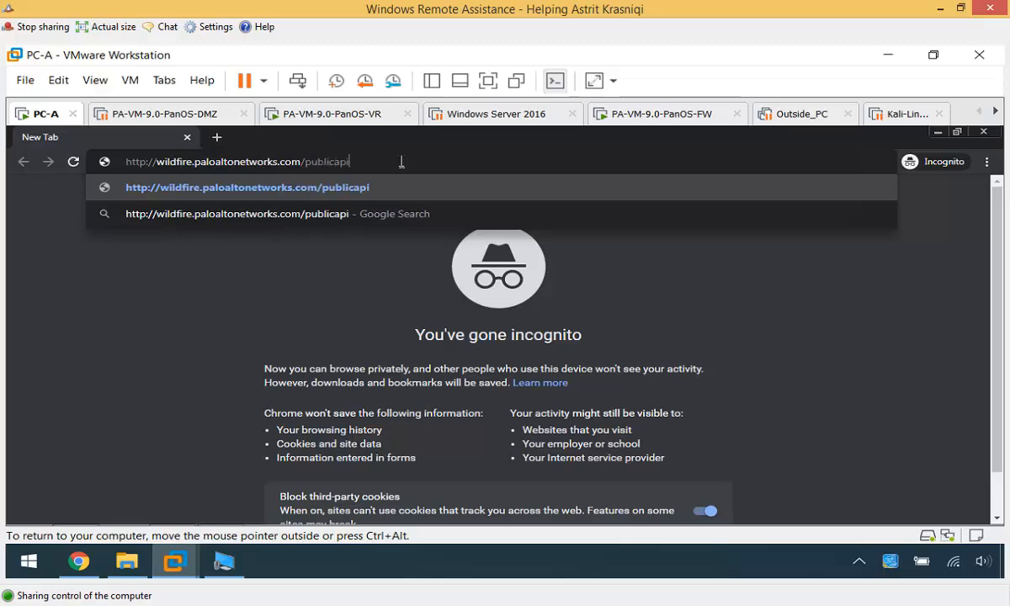
pyautogui.write('/test')
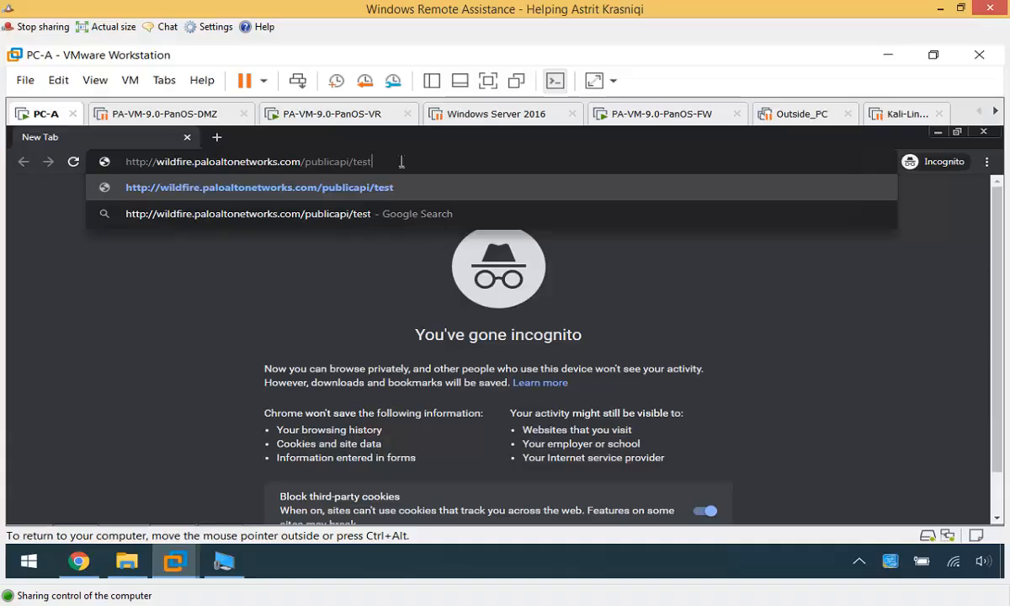
pyautogui.write('/pe')
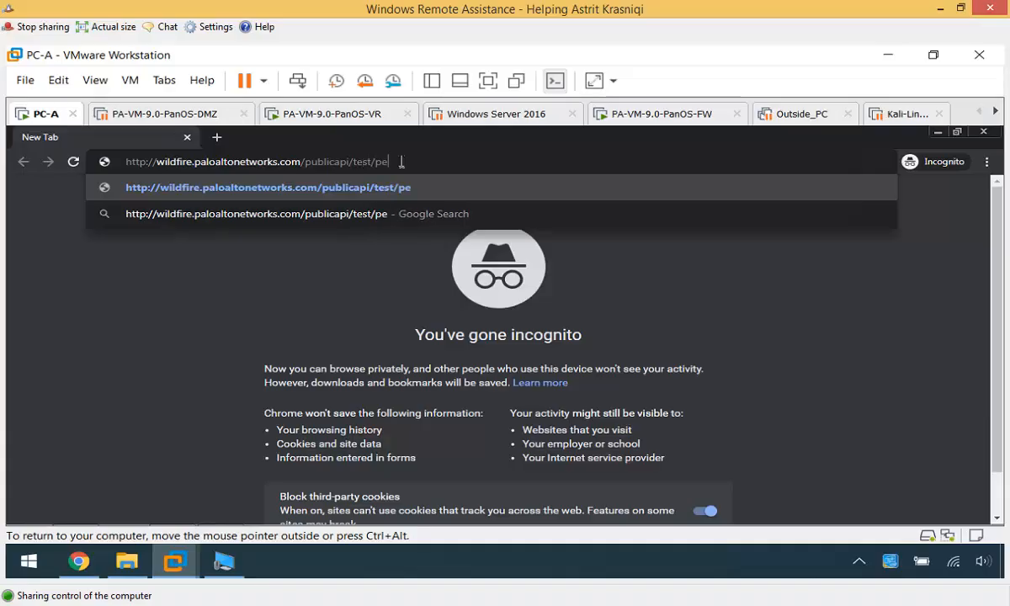
pyautogui.press('Return')
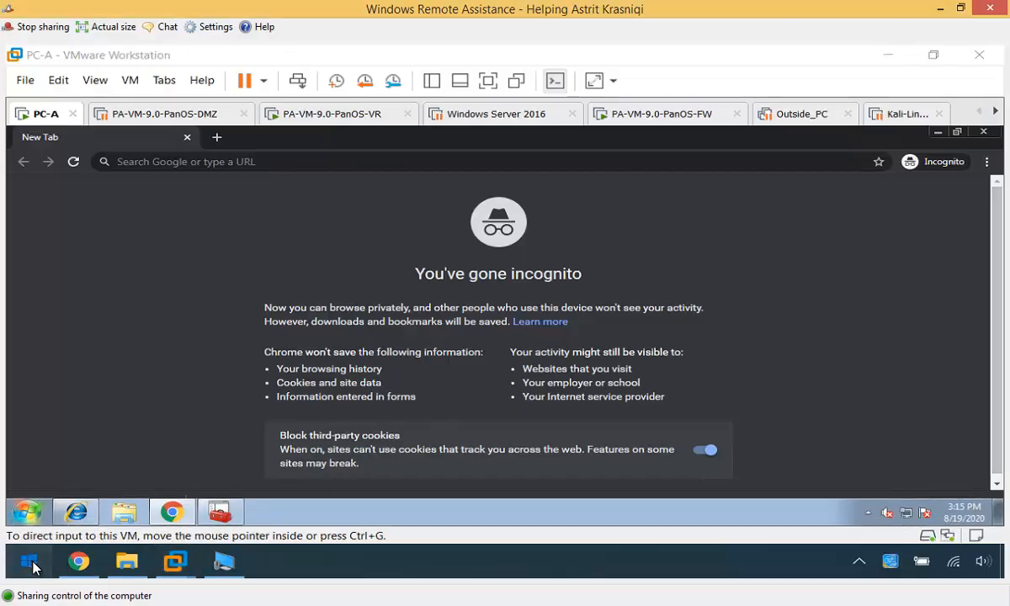
# - Launch PuTTY, SSH to 192.168.1.254, and log in as admin
pyautogui.click(30, 562)
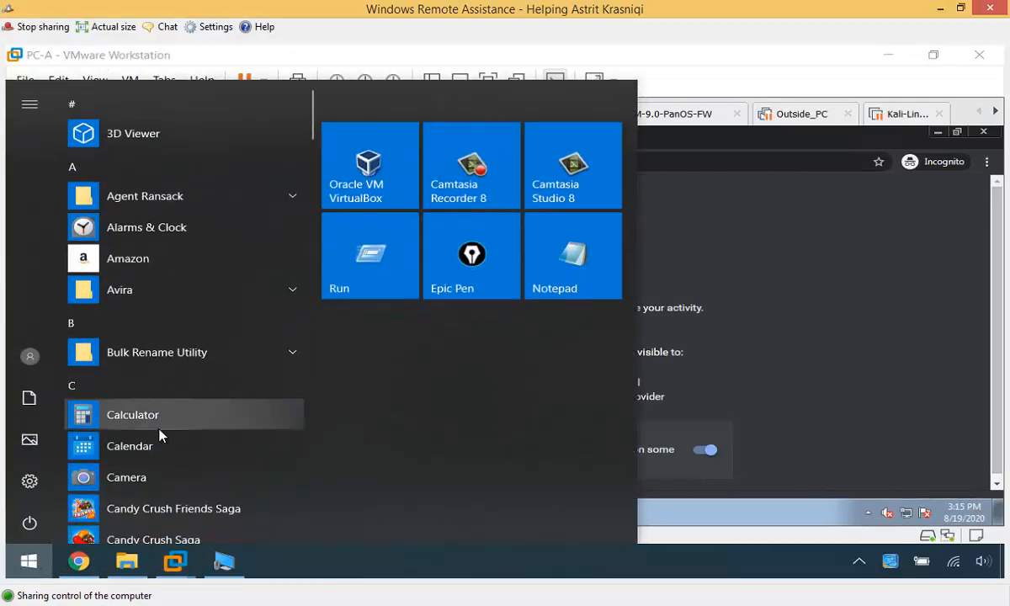
pyautogui.write('putty')
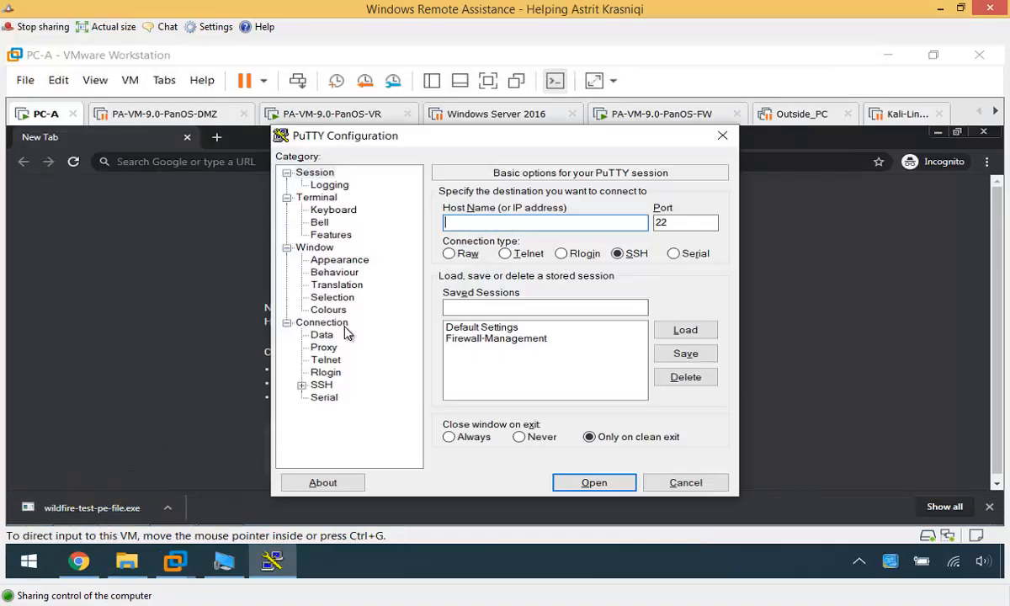
pyautogui.write('192.168.1.254')
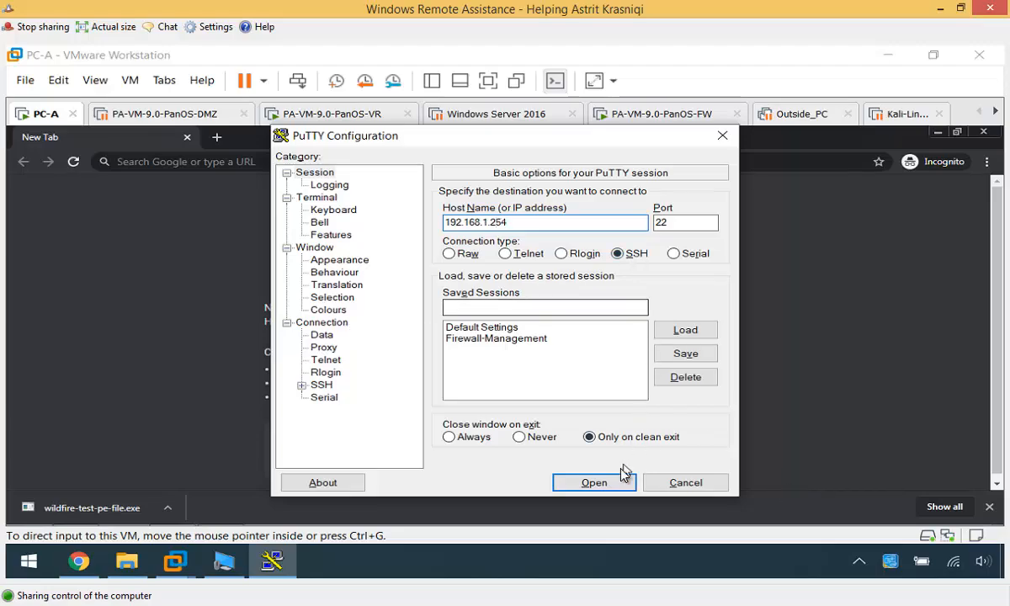
pyautogui.click(598, 484)
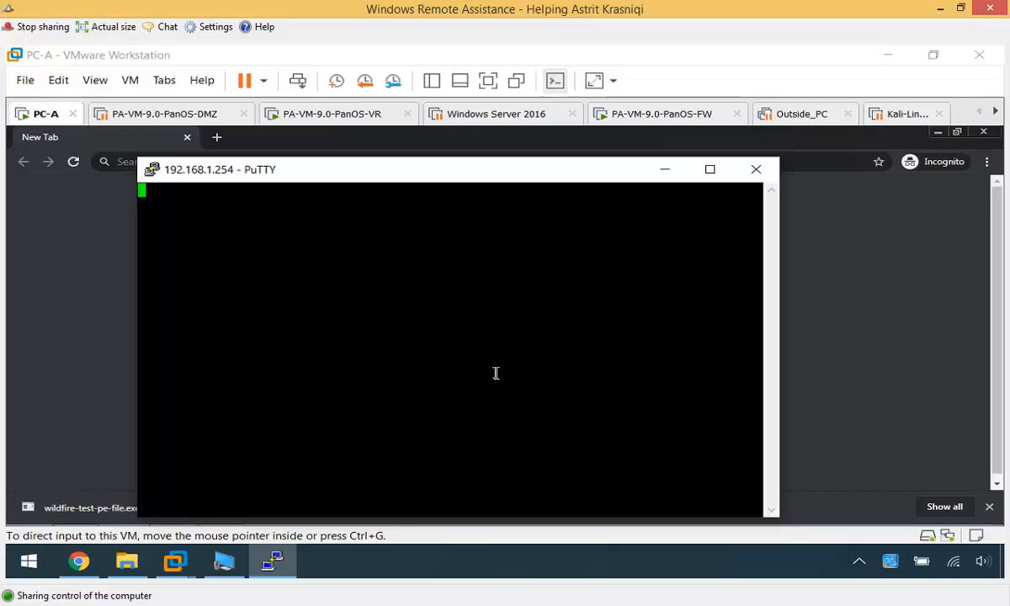
pyautogui.write('admin')
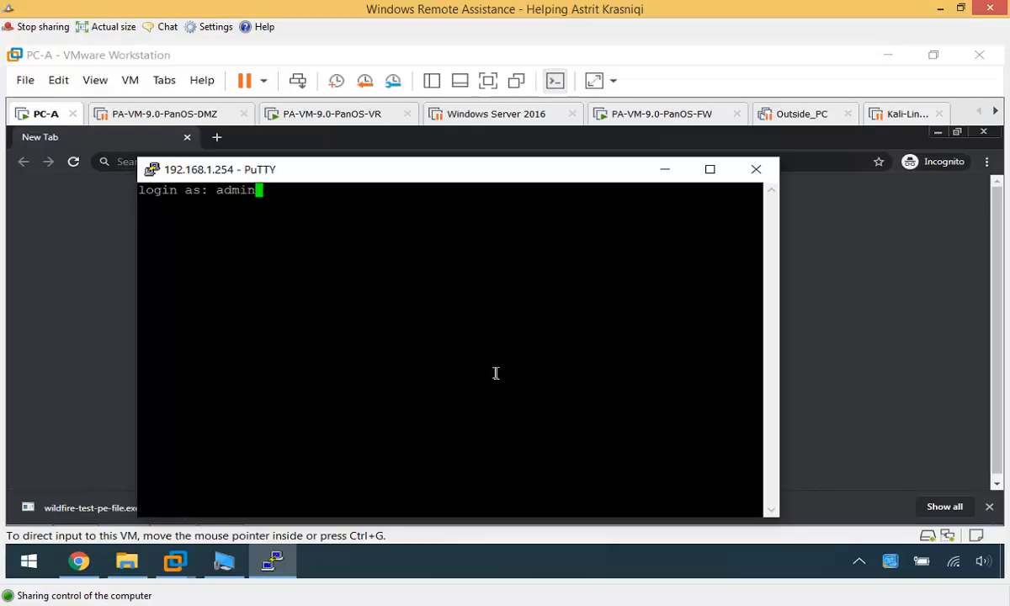
pyautogui.press('Return')
pyautogui.press('Return')
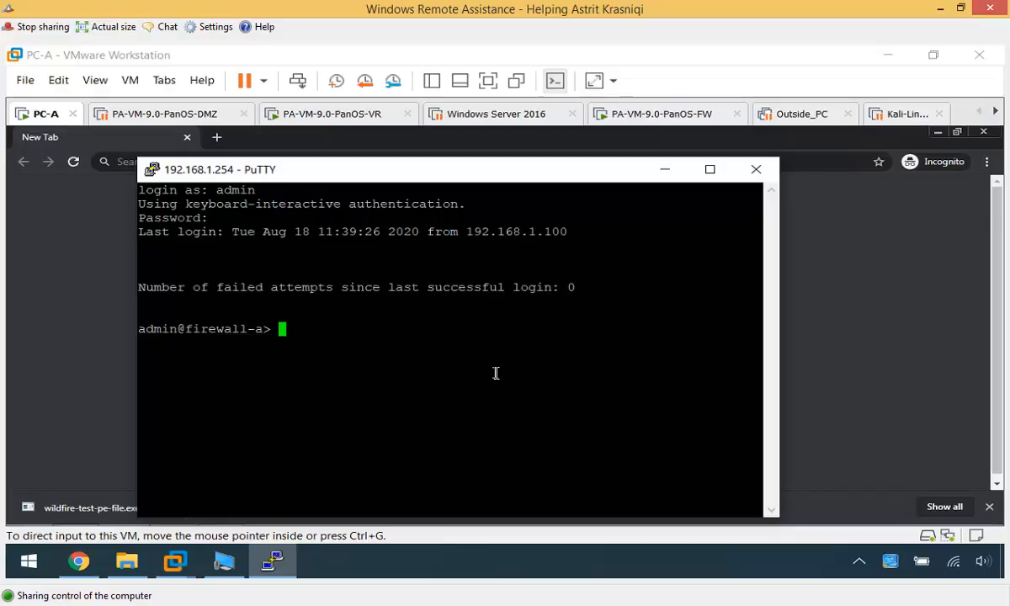
# - List the firewall's WildFire upload logs with the wildfire upload-log show CLI command
pyautogui.write('ug wild')
pyautogui.press('Tab')
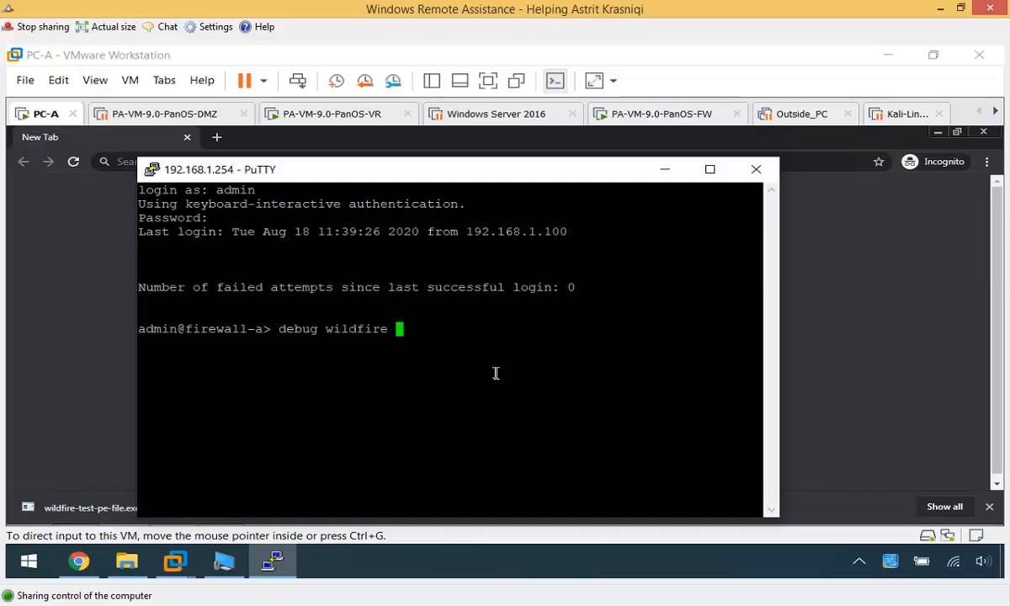
pyautogui.write('u')
pyautogui.press('Tab')
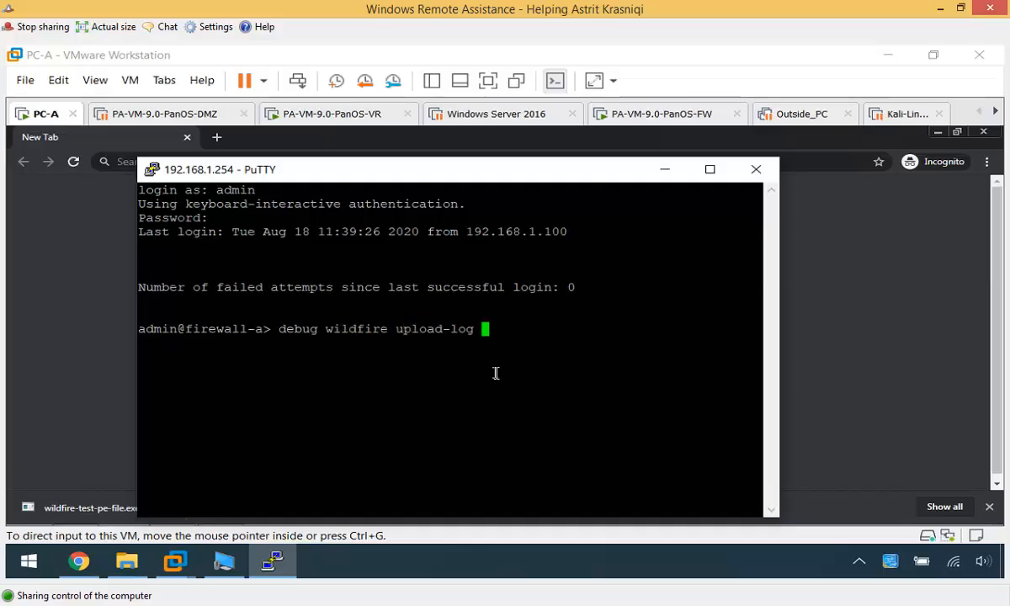
pyautogui.write('show')
pyautogui.press('Return')
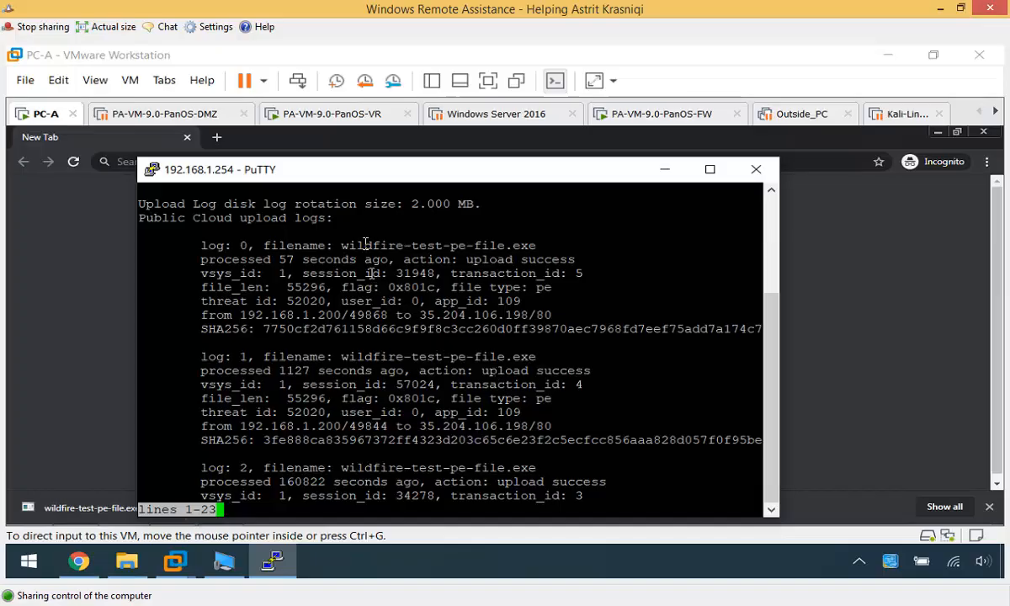
# - Highlight wildfire-test-pe-file.exe and its 'upload success' action in the log entries
pyautogui.moveTo(345, 246); pyautogui.dragTo(584, 258)
pyautogui.click(452, 247)
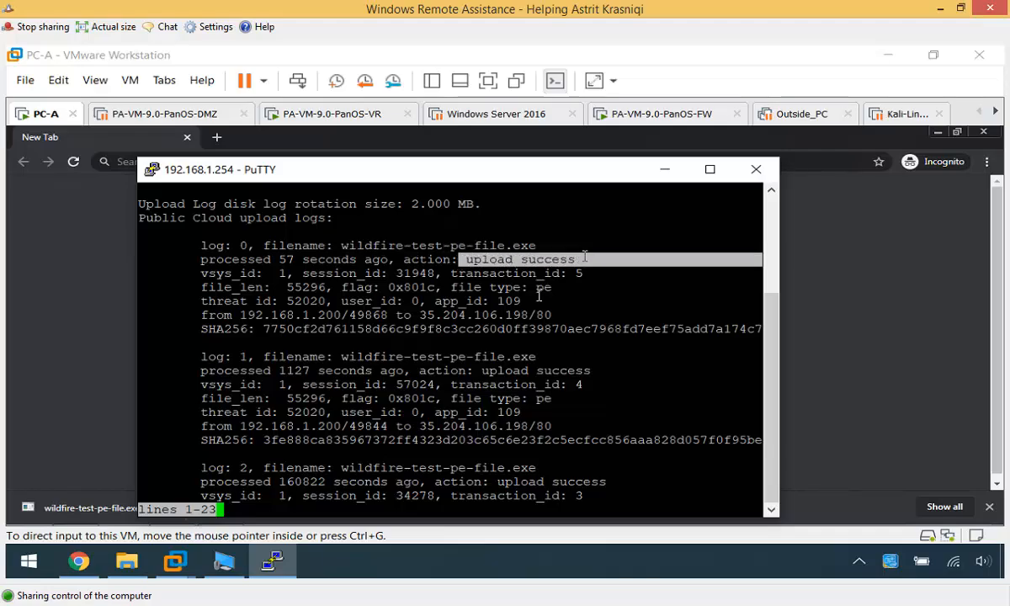
pyautogui.click(348, 394)
pyautogui.moveTo(381, 368); pyautogui.dragTo(527, 370)
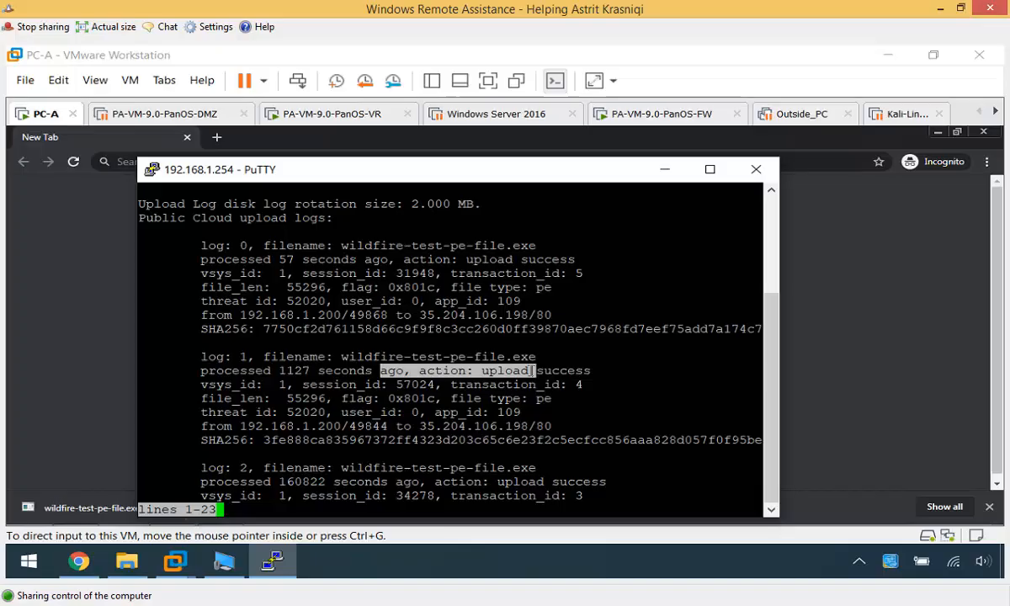
pyautogui.click(531, 383)
pyautogui.moveTo(404, 368); pyautogui.dragTo(582, 370)
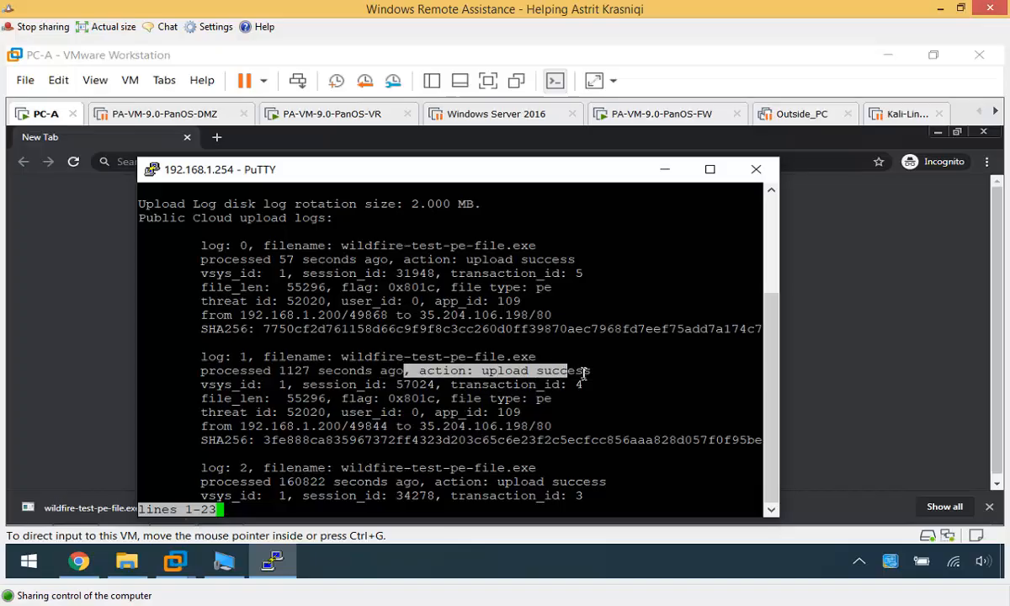
pyautogui.click(527, 404)
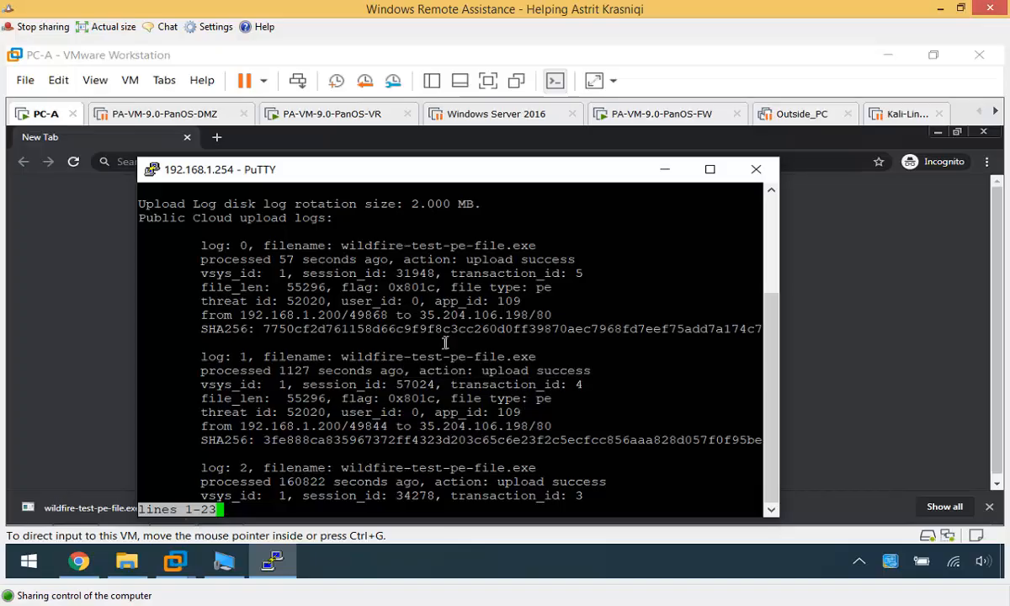
pyautogui.moveTo(474, 370); pyautogui.dragTo(624, 368)
pyautogui.click(587, 406)
# - Open Monitor > WildFire Submissions and check the test file's in-to-out rule, malicious verdict and high severity
pyautogui.click(78, 561)
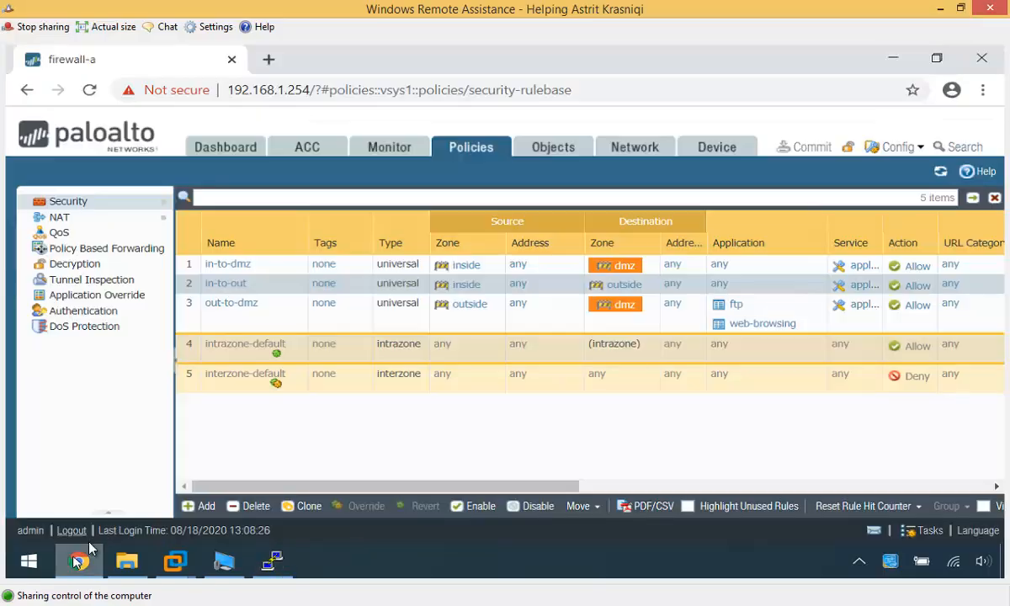
pyautogui.click(383, 153)
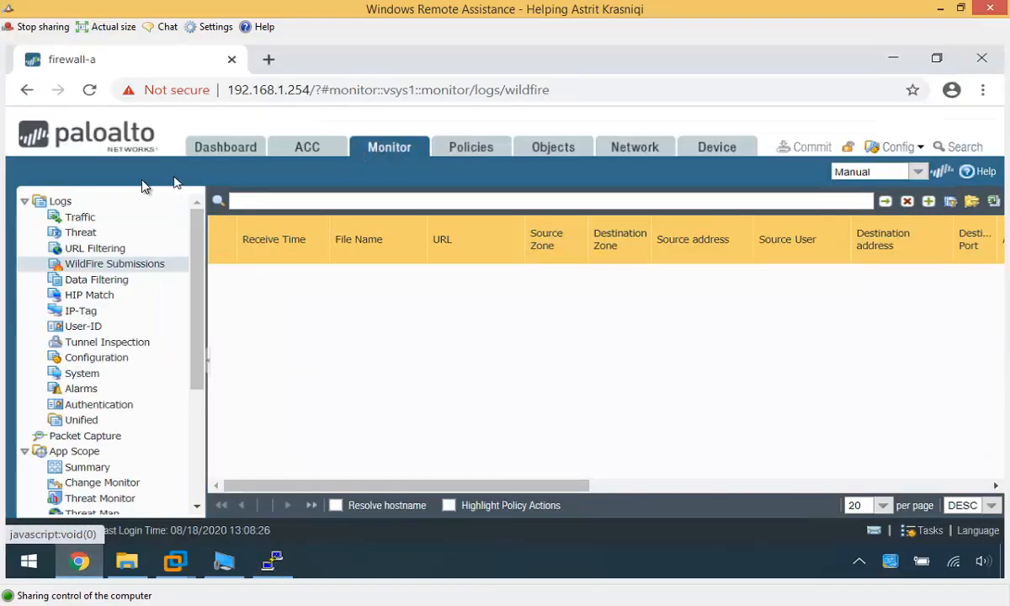
pyautogui.click(66, 201)
pyautogui.click(107, 263)
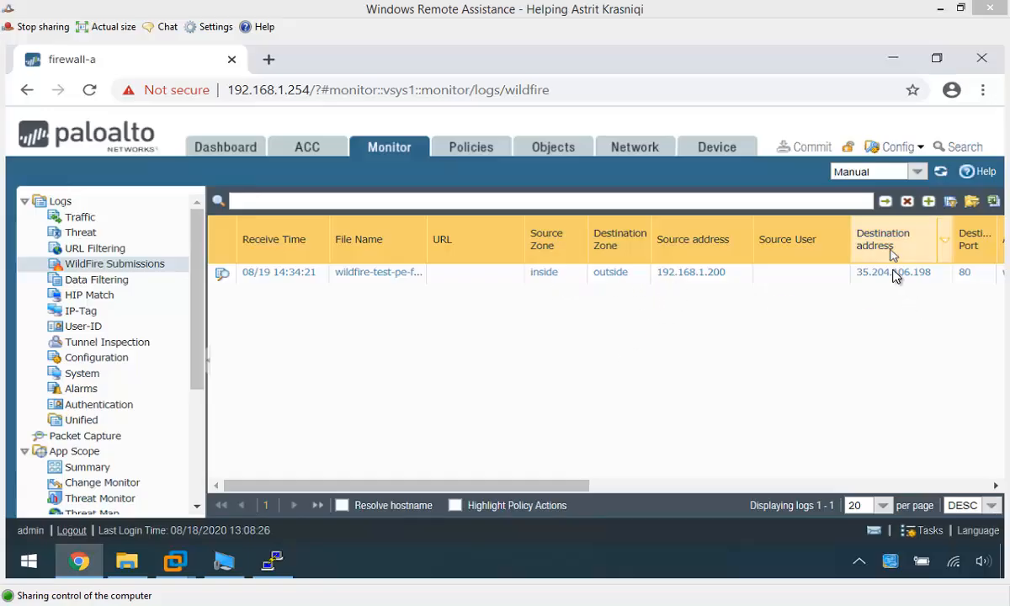
pyautogui.click(542, 486)
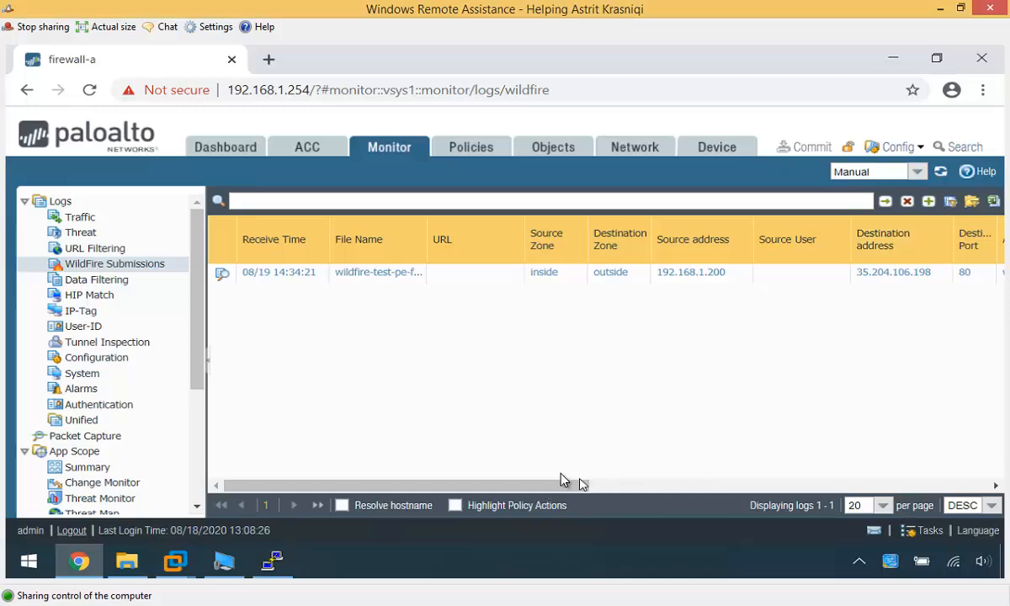
pyautogui.moveTo(562, 485); pyautogui.dragTo(827, 486)
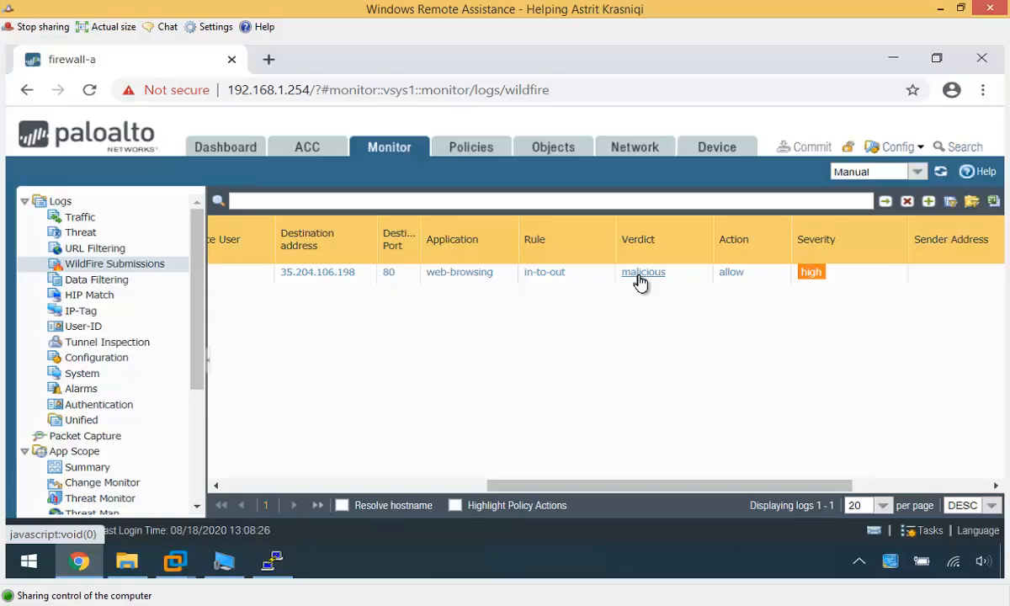
pyautogui.click(412, 487)
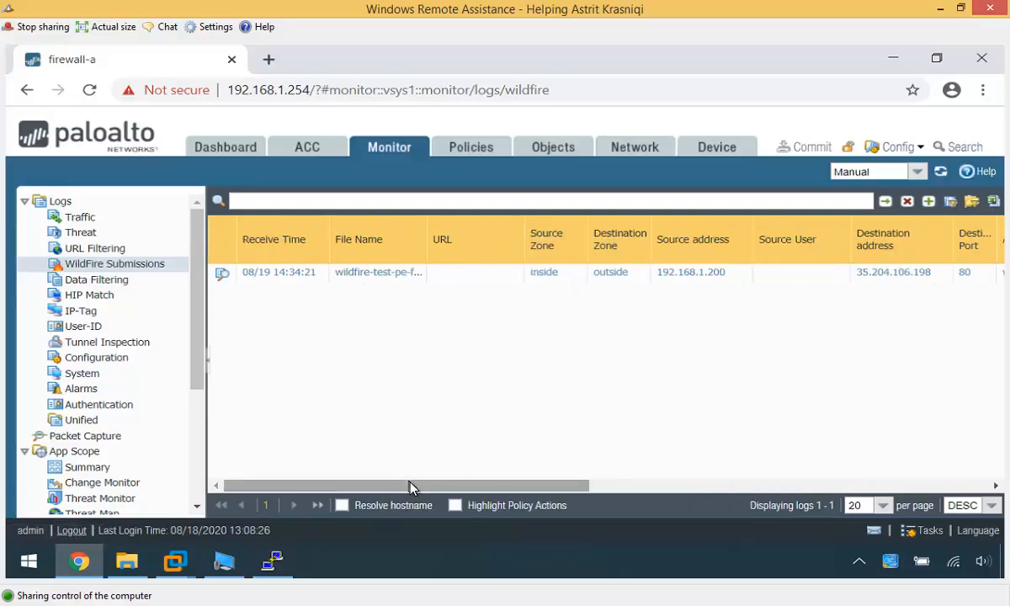
pyautogui.click(222, 276)
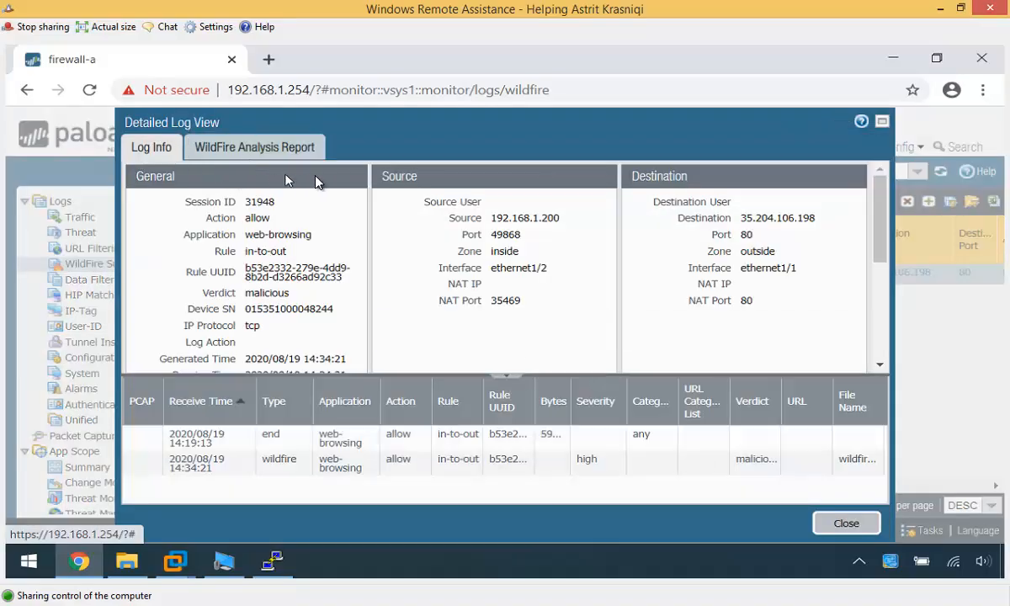
pyautogui.click(245, 149)
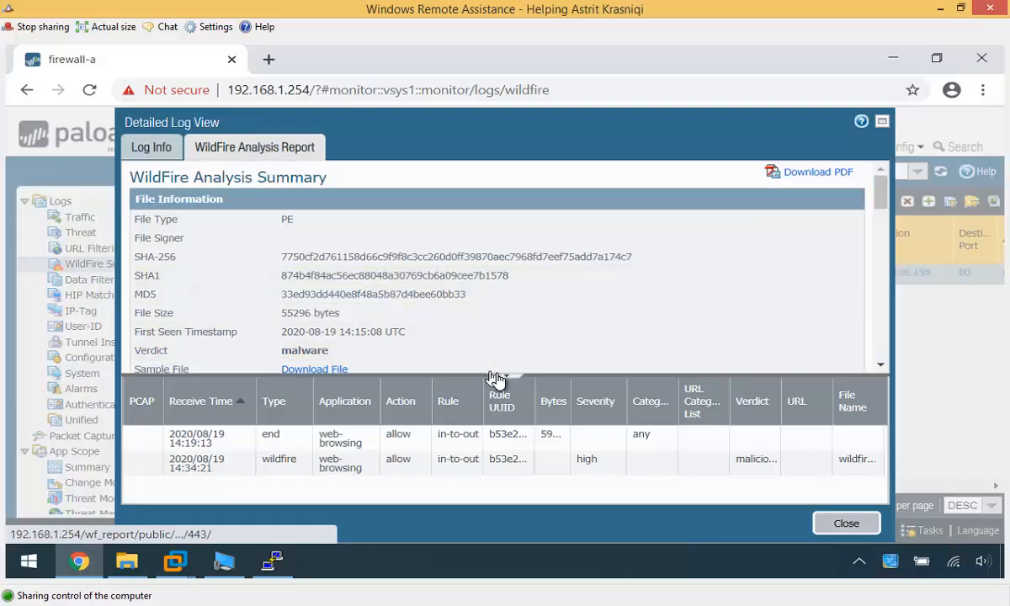
pyautogui.click(505, 375)
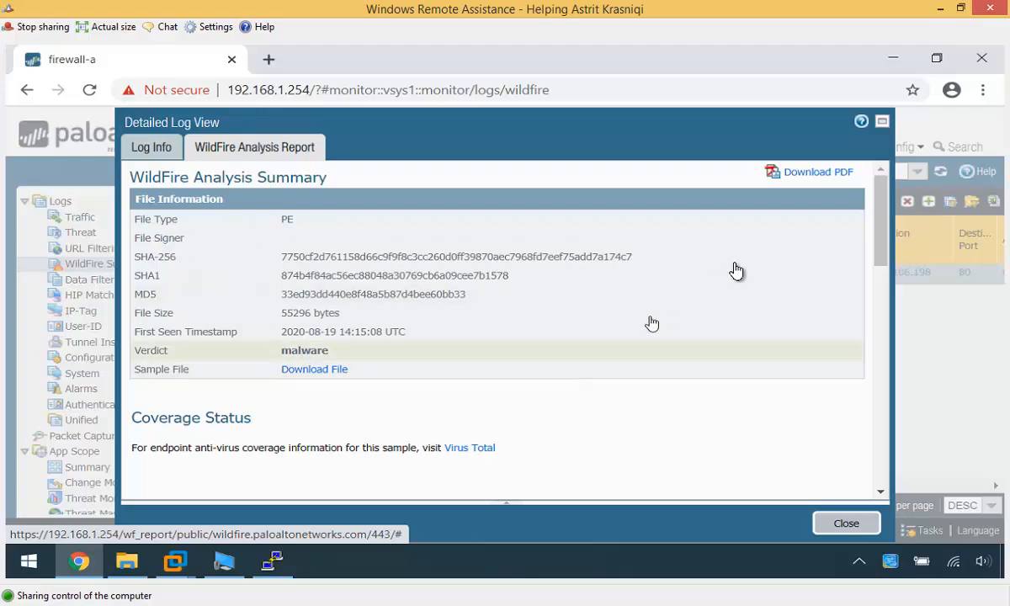
pyautogui.moveTo(880, 223); pyautogui.dragTo(884, 484)
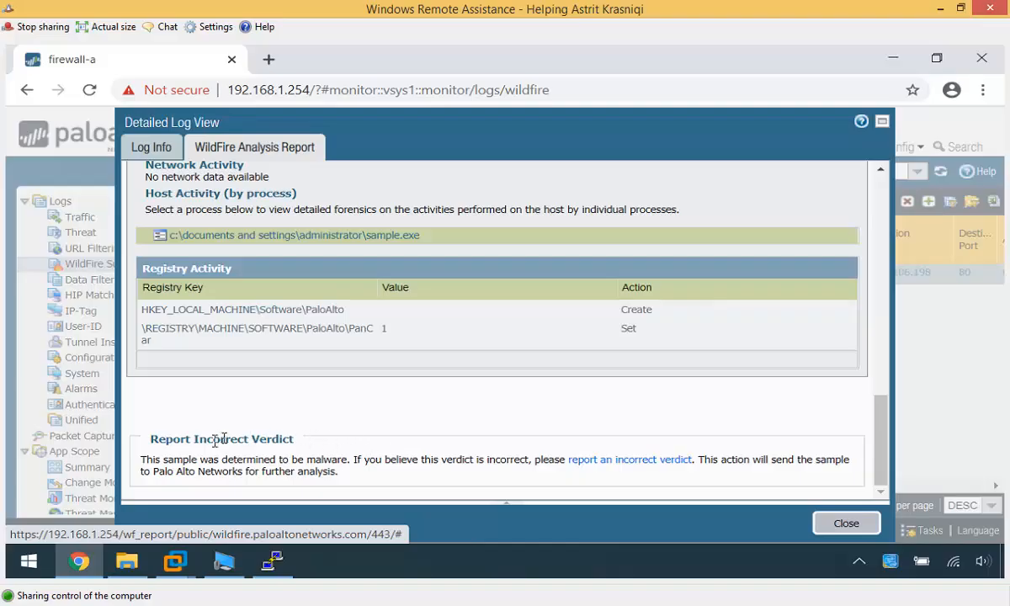
pyautogui.click(629, 462)
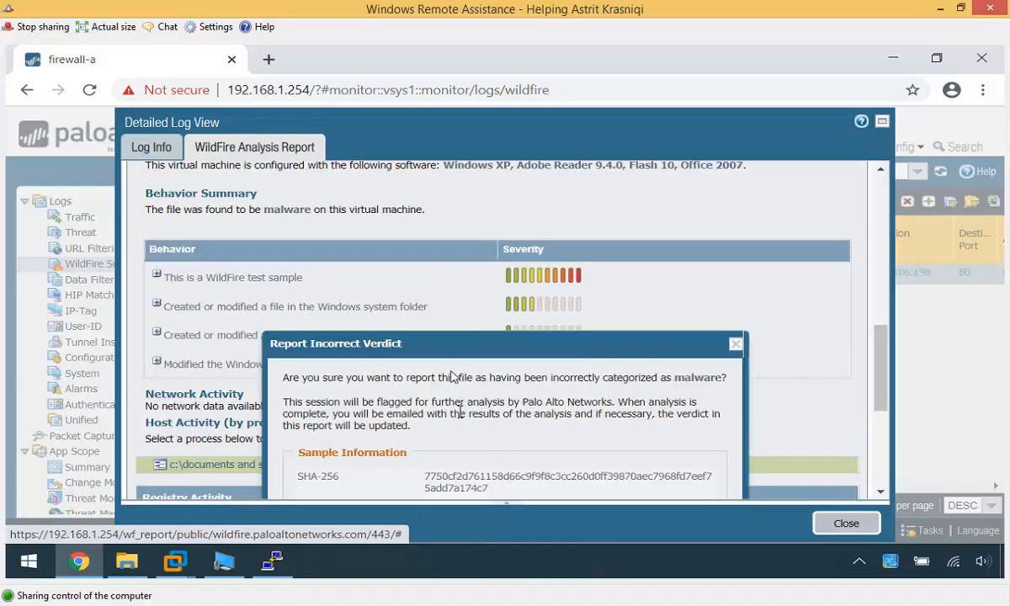
pyautogui.scroll(-2, 578, 431)
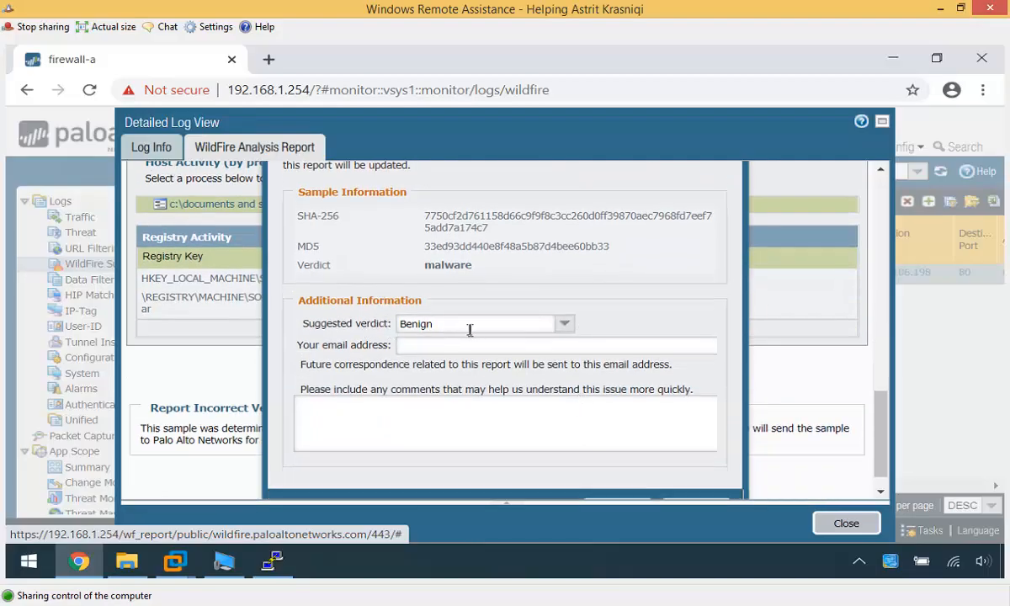
pyautogui.scroll(5, 553, 366)
pyautogui.click(734, 433)
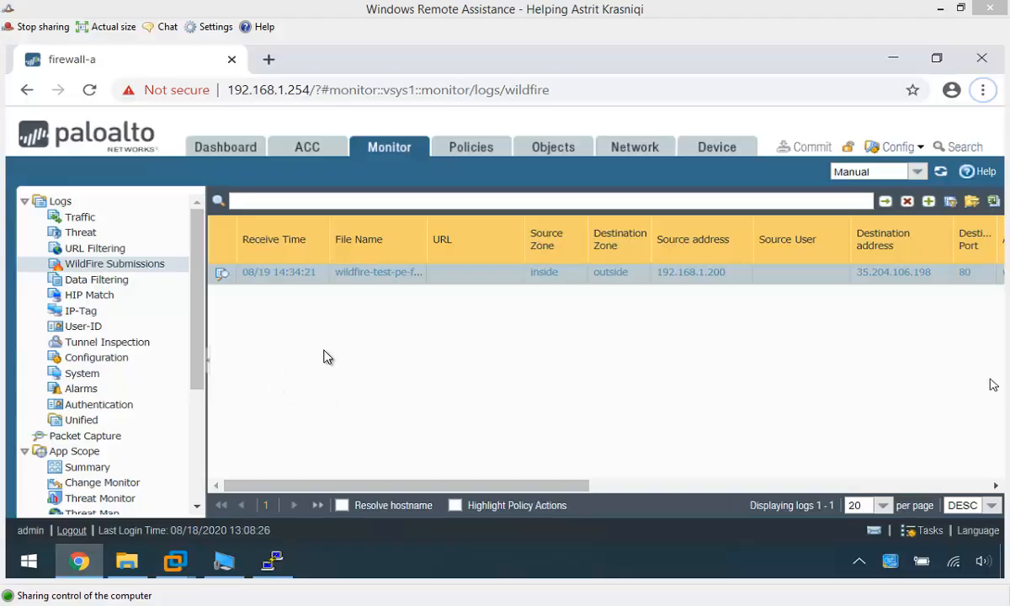
# - Under Device > Licenses, confirm WildFire is licensed until June 12, 2021, then list Dynamic Updates
pyautogui.click(716, 148)
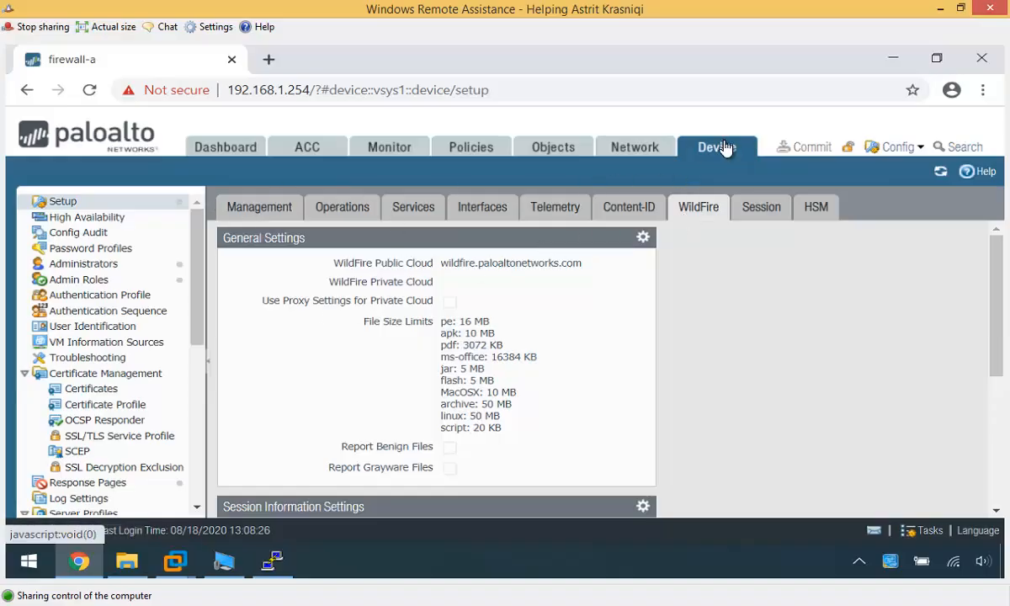
pyautogui.scroll(-5, 190, 460)
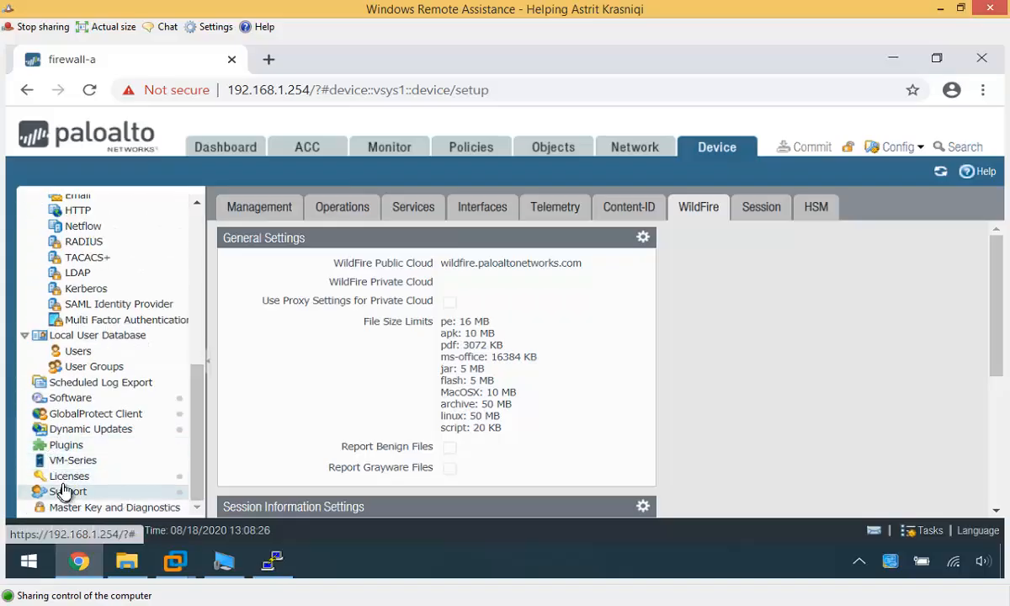
pyautogui.click(71, 476)
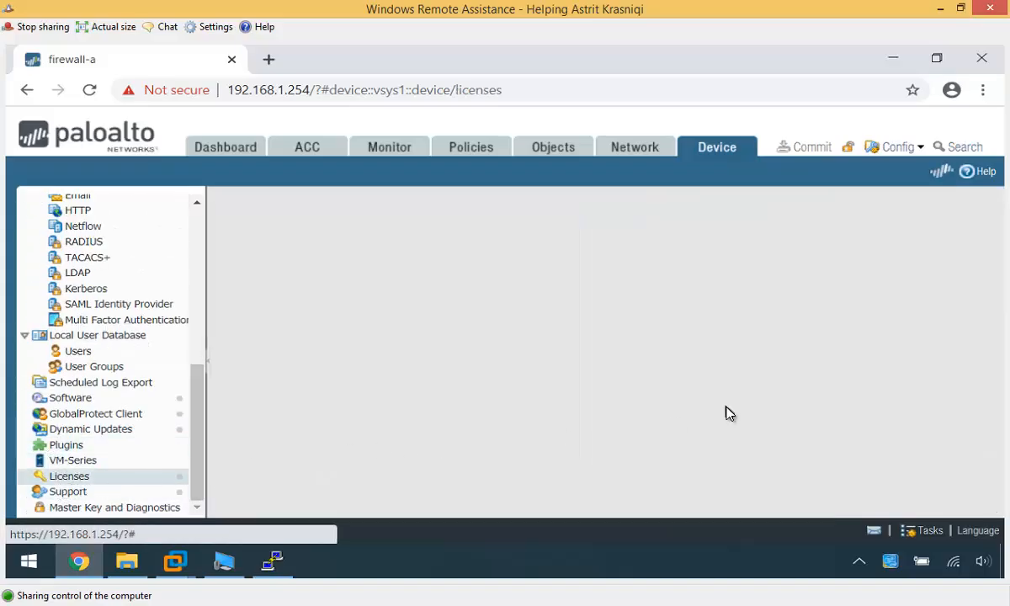
pyautogui.scroll(-3, 720, 419)
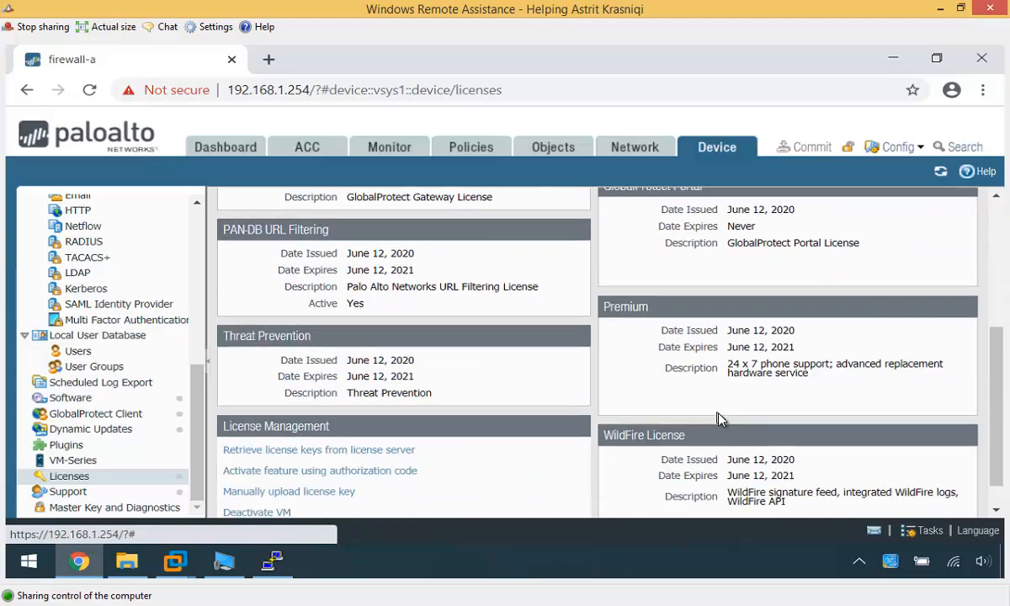
pyautogui.scroll(-1, 719, 418)
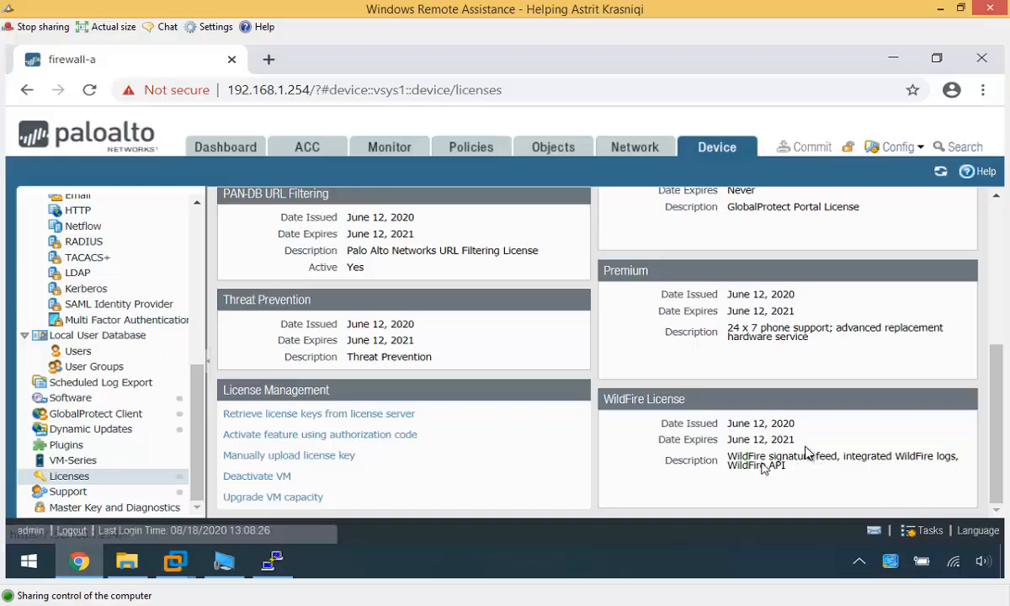
pyautogui.click(131, 428)
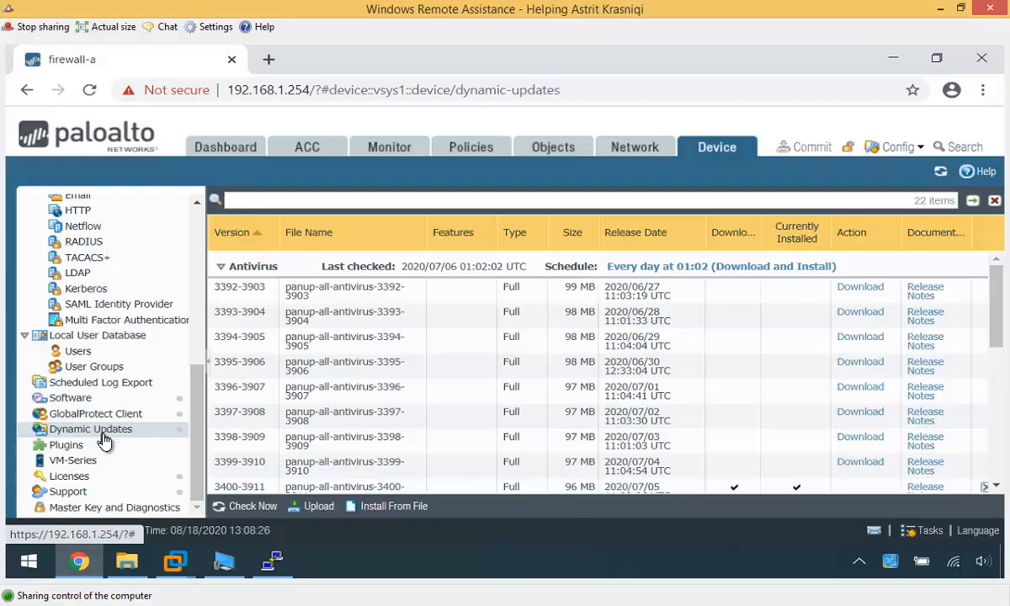
# - Leave the WildFire schedule at Every Min with download-and-install, then show the Lesson 8.4 closing slide
pyautogui.scroll(-10, 395, 450)
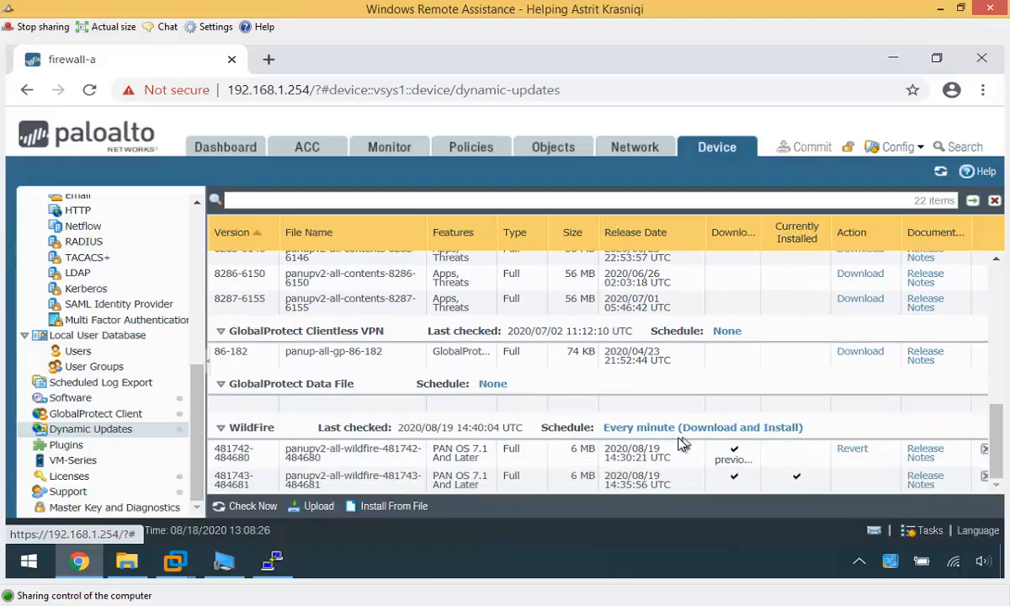
pyautogui.click(736, 434)
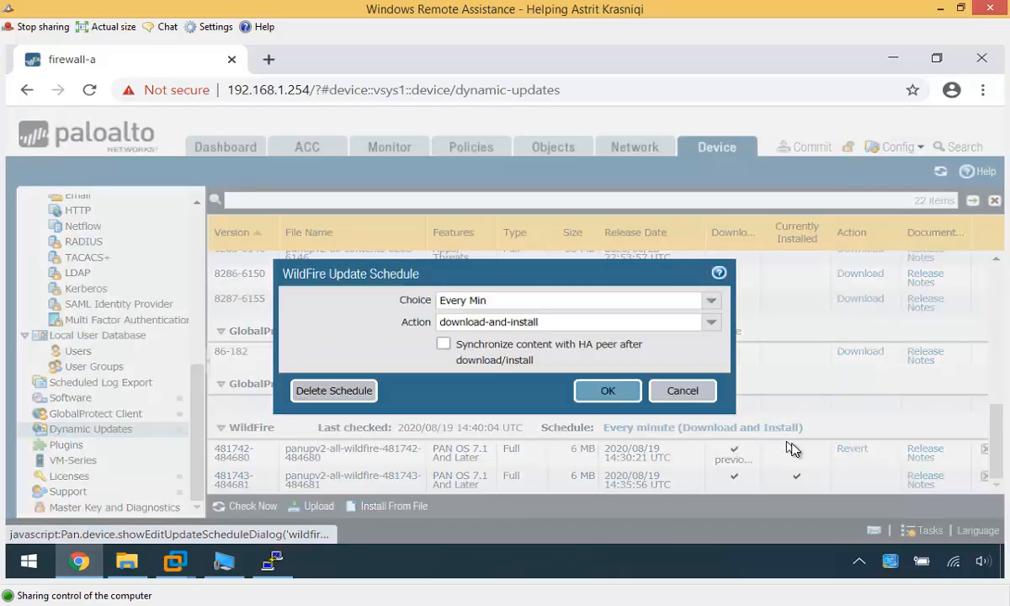
pyautogui.click(713, 305)
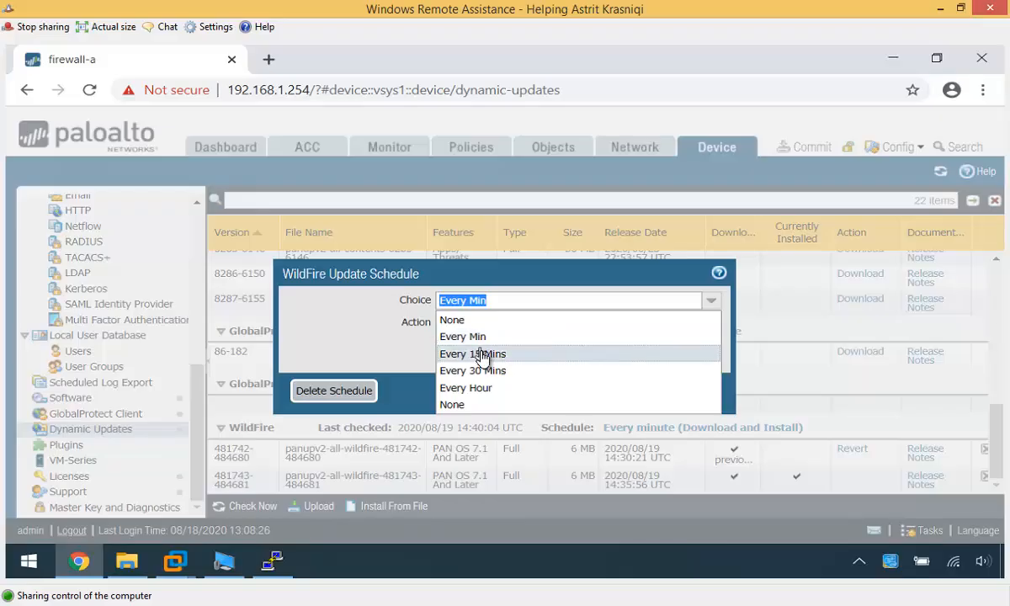
pyautogui.click(401, 368)
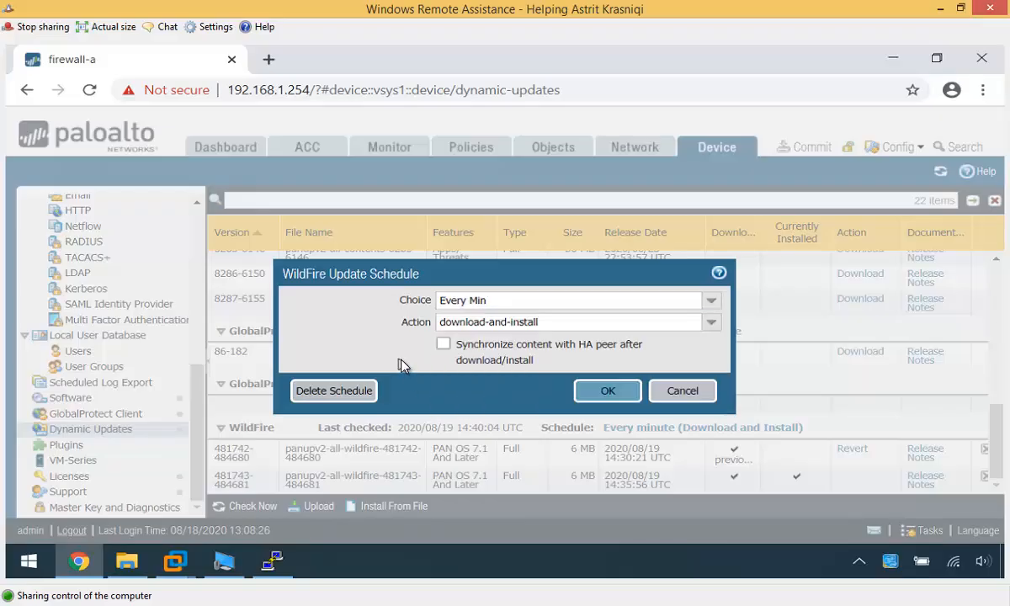
pyautogui.click(712, 326)
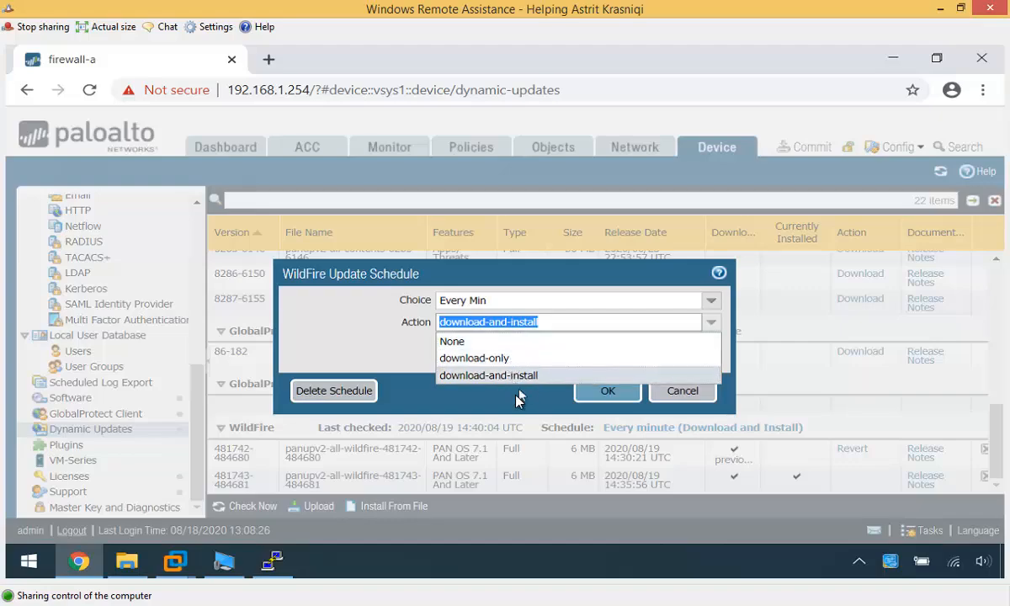
pyautogui.click(488, 375)
pyautogui.click(682, 391)
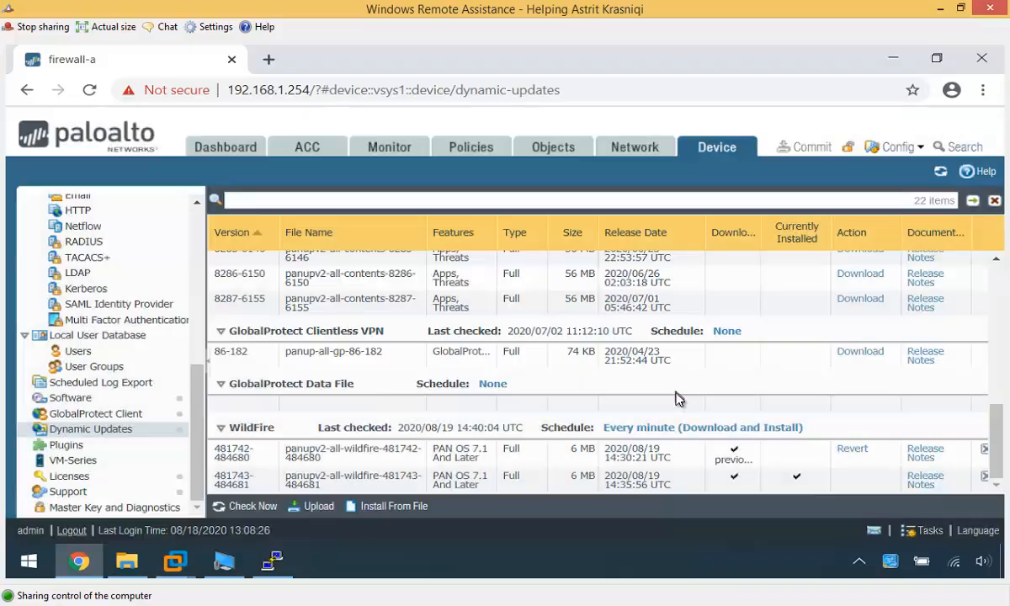
pyautogui.click(939, 10)
pyautogui.click(395, 441)
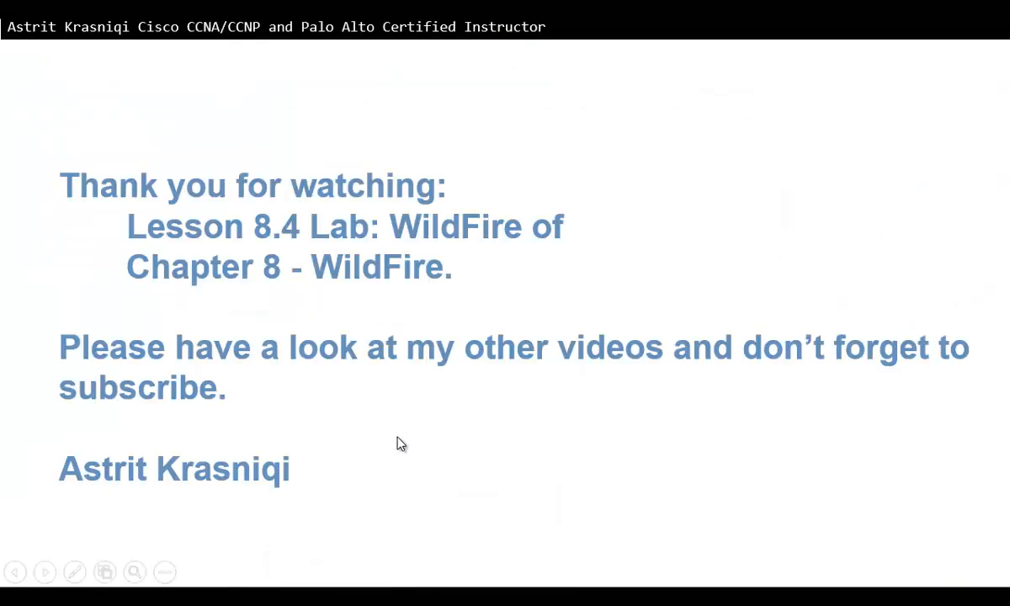